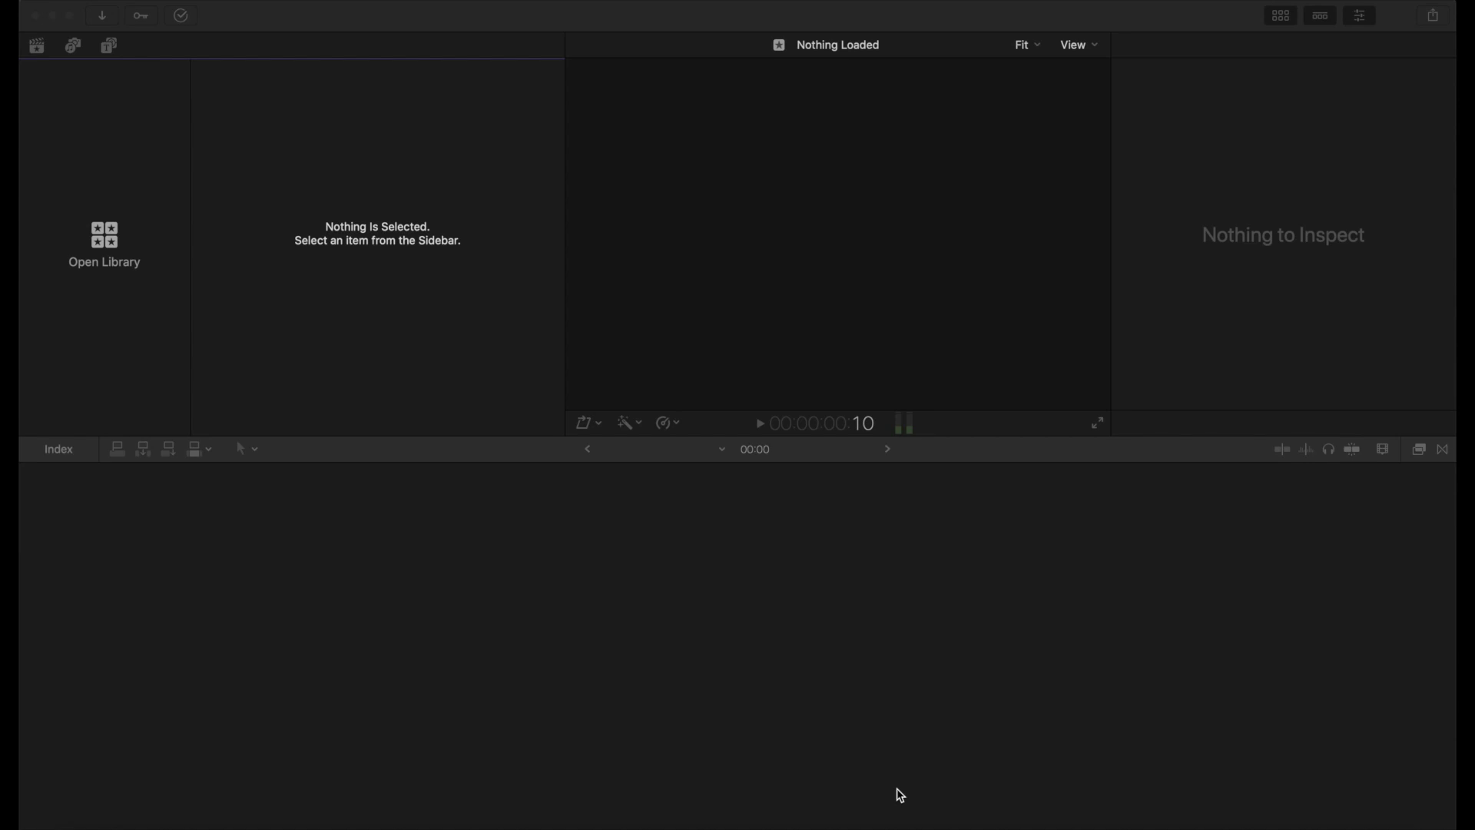
Step: Bring the empty Final Cut Pro X workspace to the front
{"action": "left_click", "coordinate": [251, 34]}
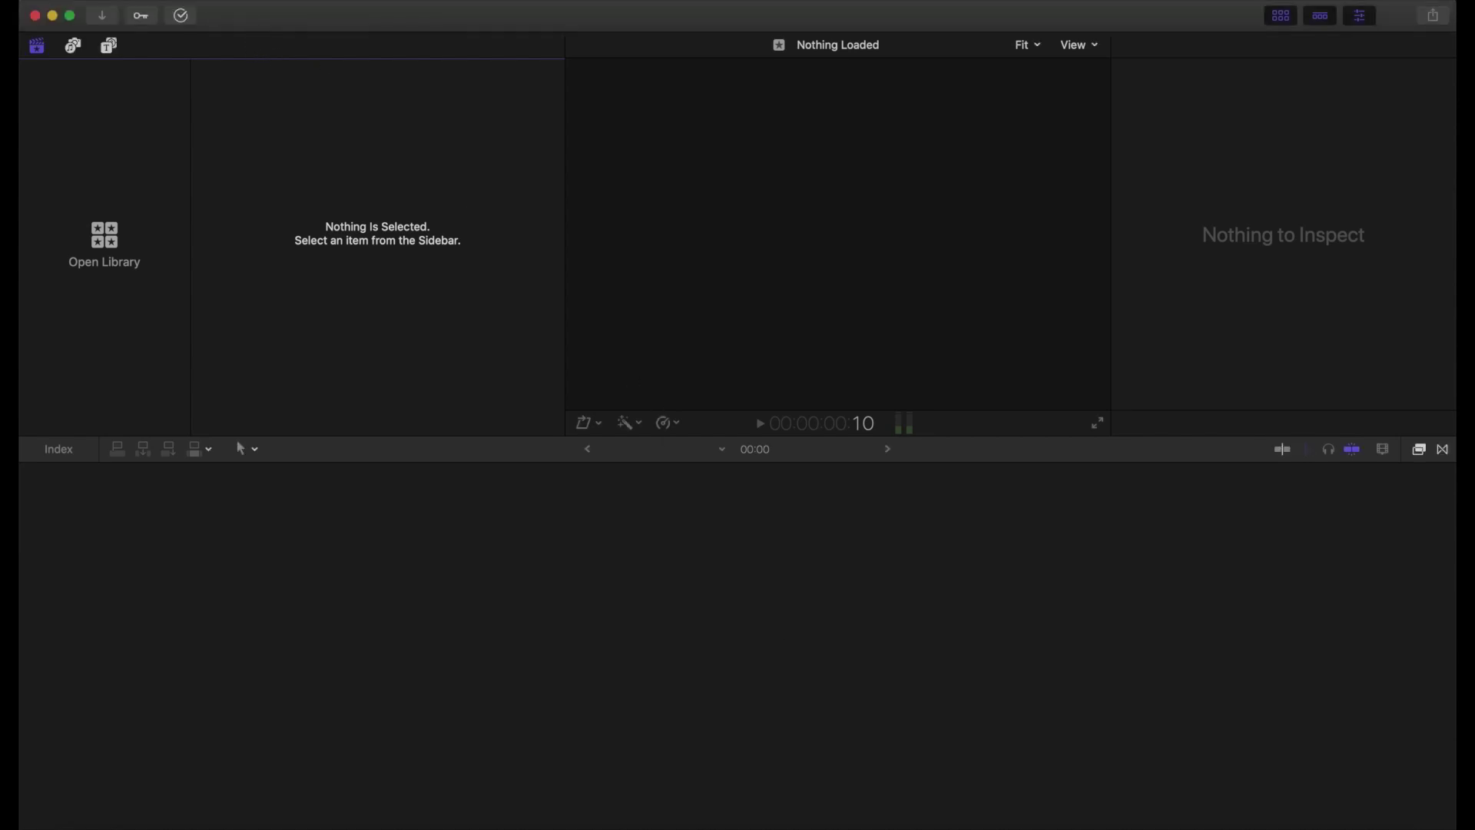
Step: Create a library named 'FCPX Essentials' in G-DRIVE > FCPX Essentials > 02 Project Files
{"action": "left_click", "coordinate": [176, 0]}
{"action": "mouse_move", "coordinate": [307, 9]}
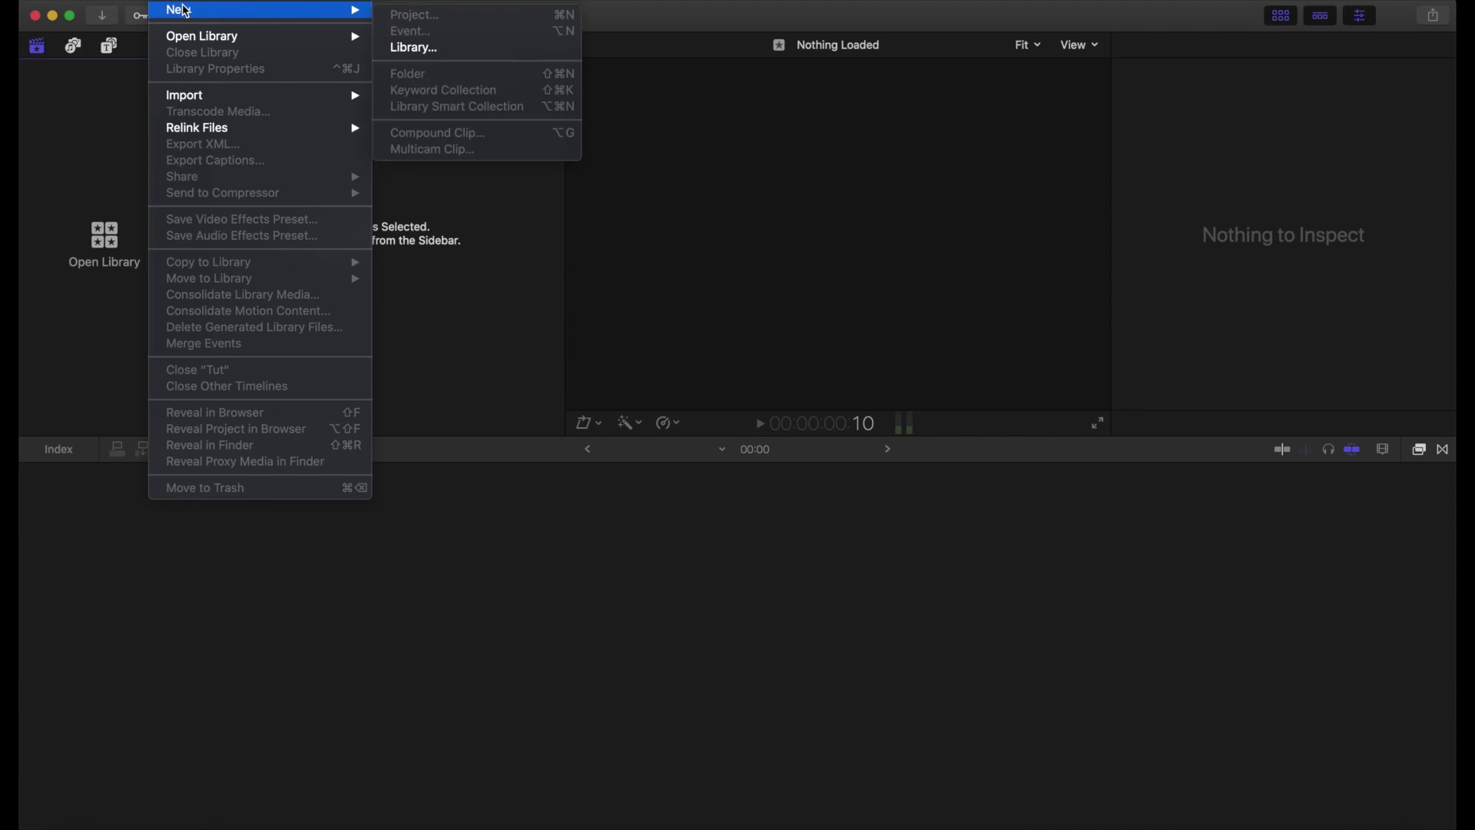
{"action": "left_click", "coordinate": [438, 48]}
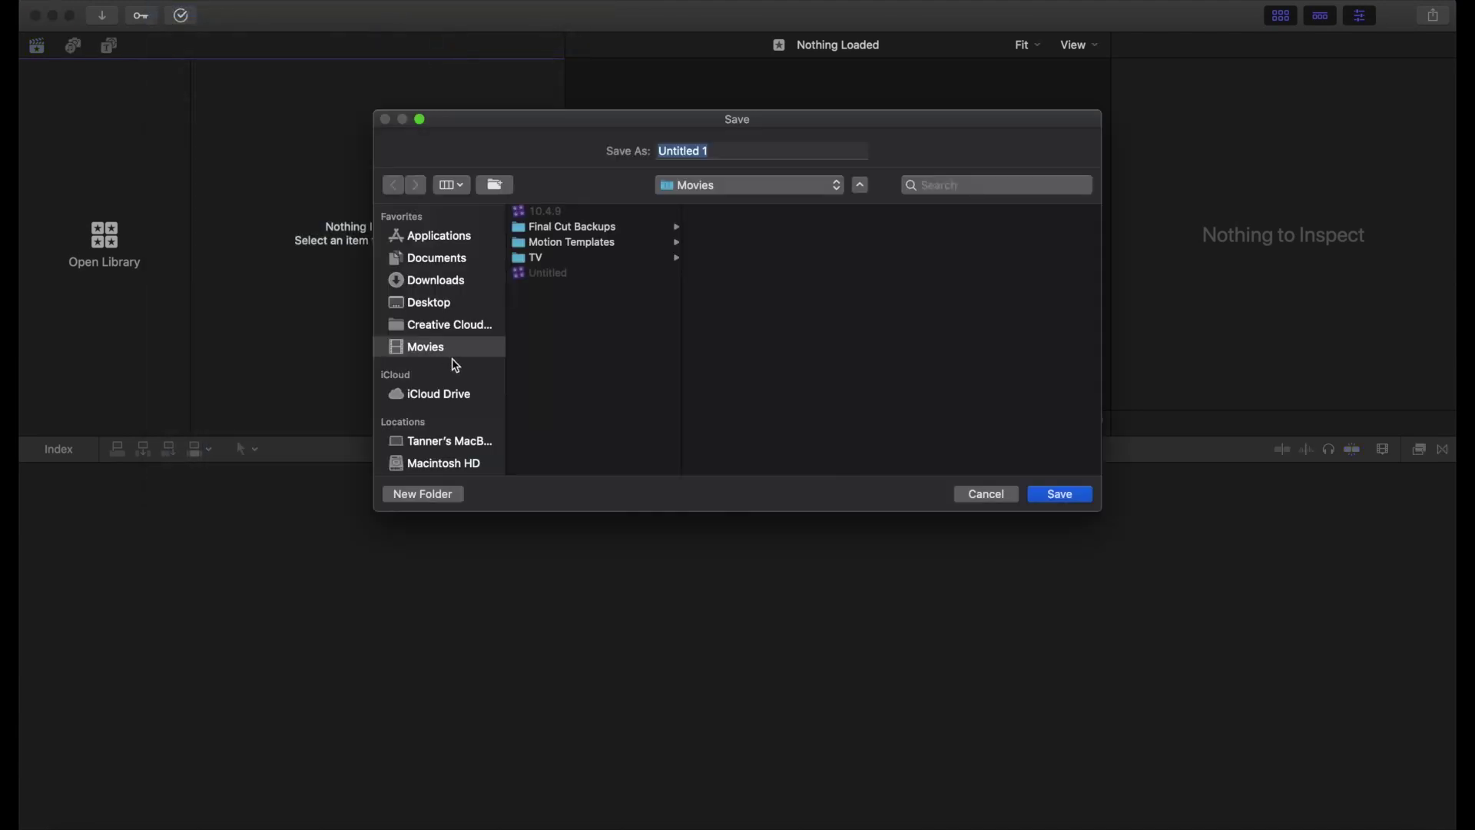
{"action": "scroll", "coordinate": [453, 362], "scroll_direction": "down", "scroll_amount": 3}
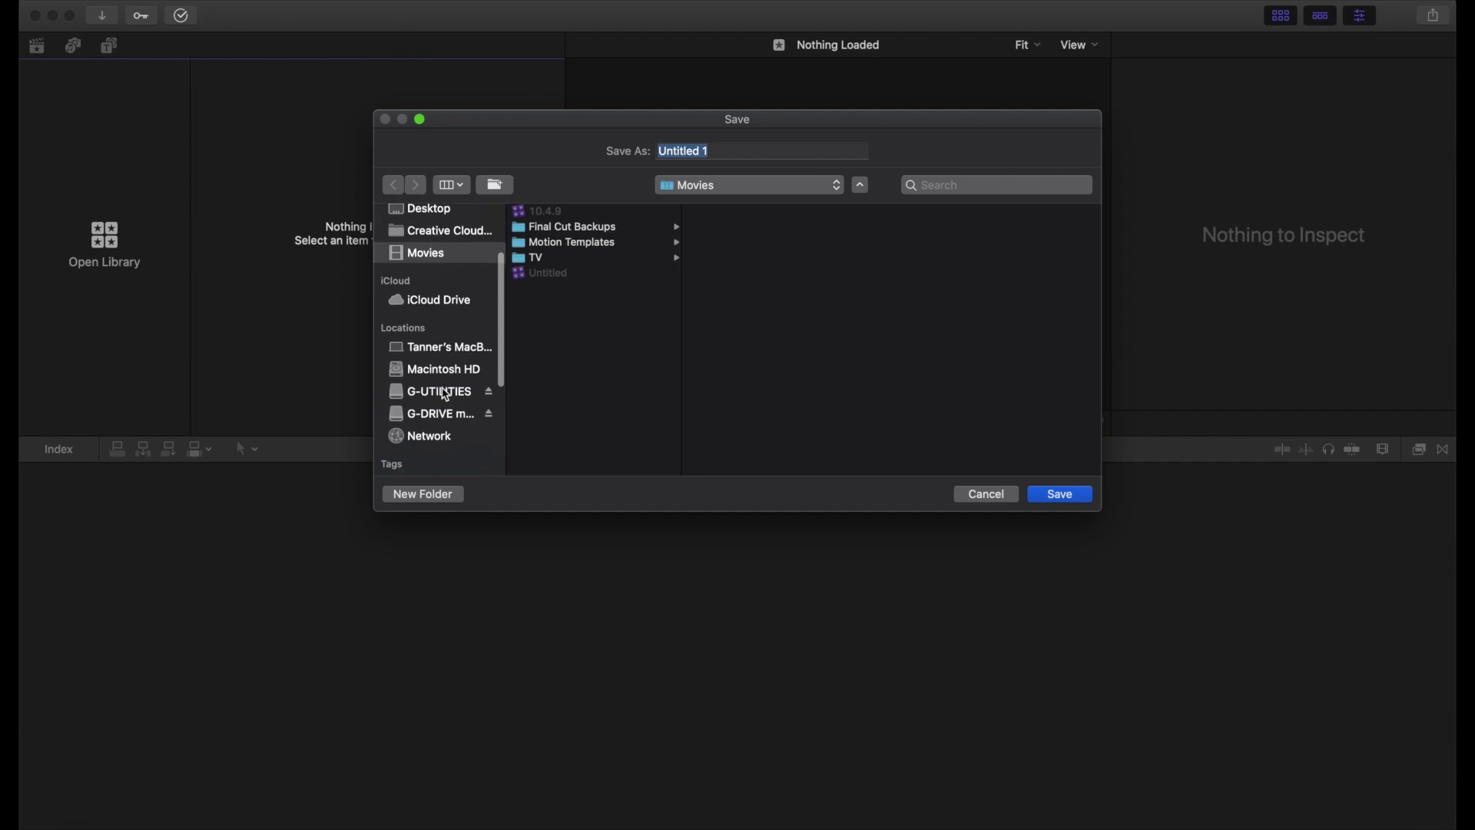
{"action": "left_click", "coordinate": [445, 394]}
{"action": "left_click", "coordinate": [444, 411]}
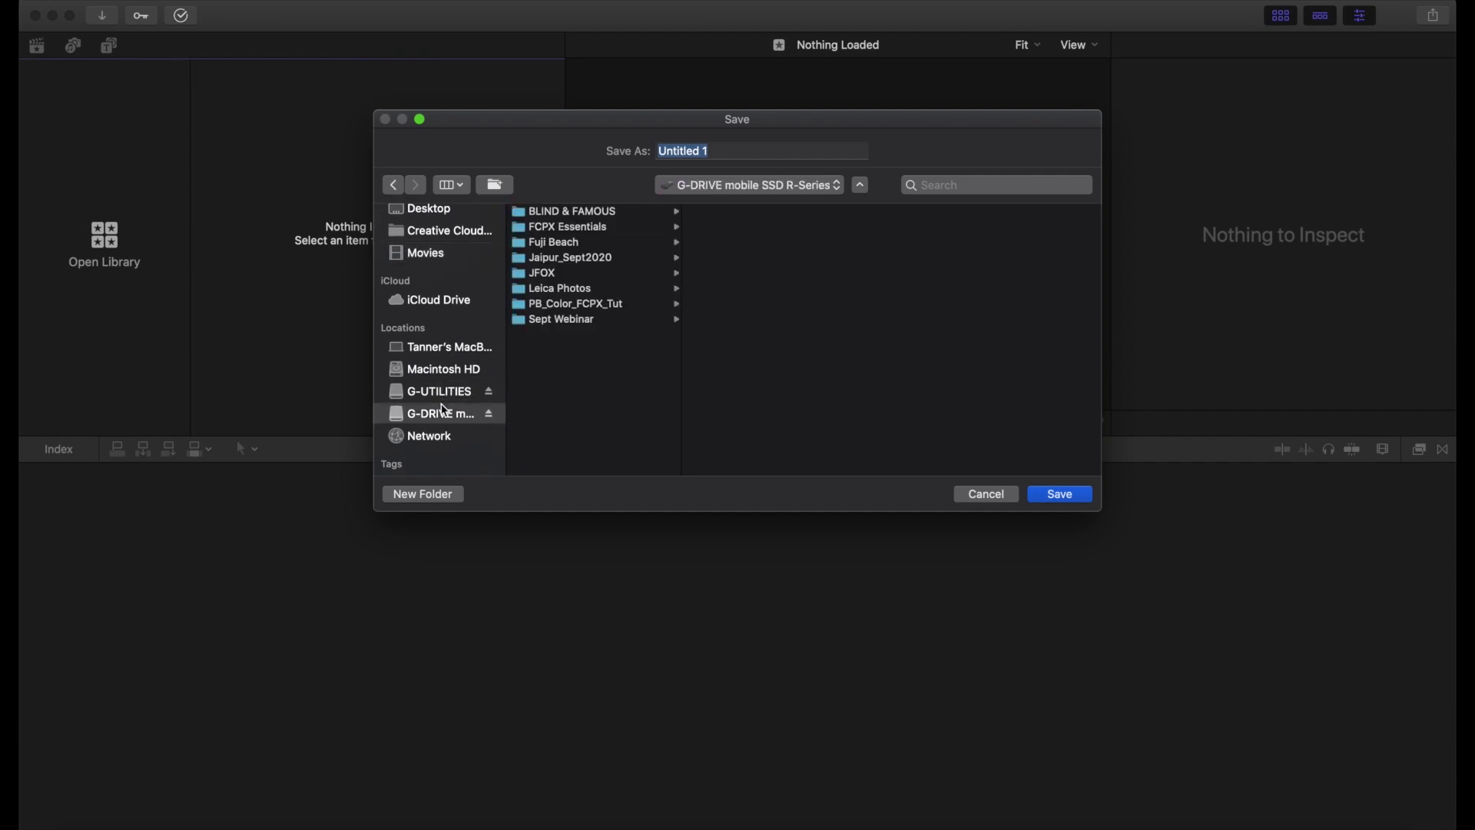
{"action": "left_click", "coordinate": [582, 231]}
{"action": "left_click", "coordinate": [745, 213]}
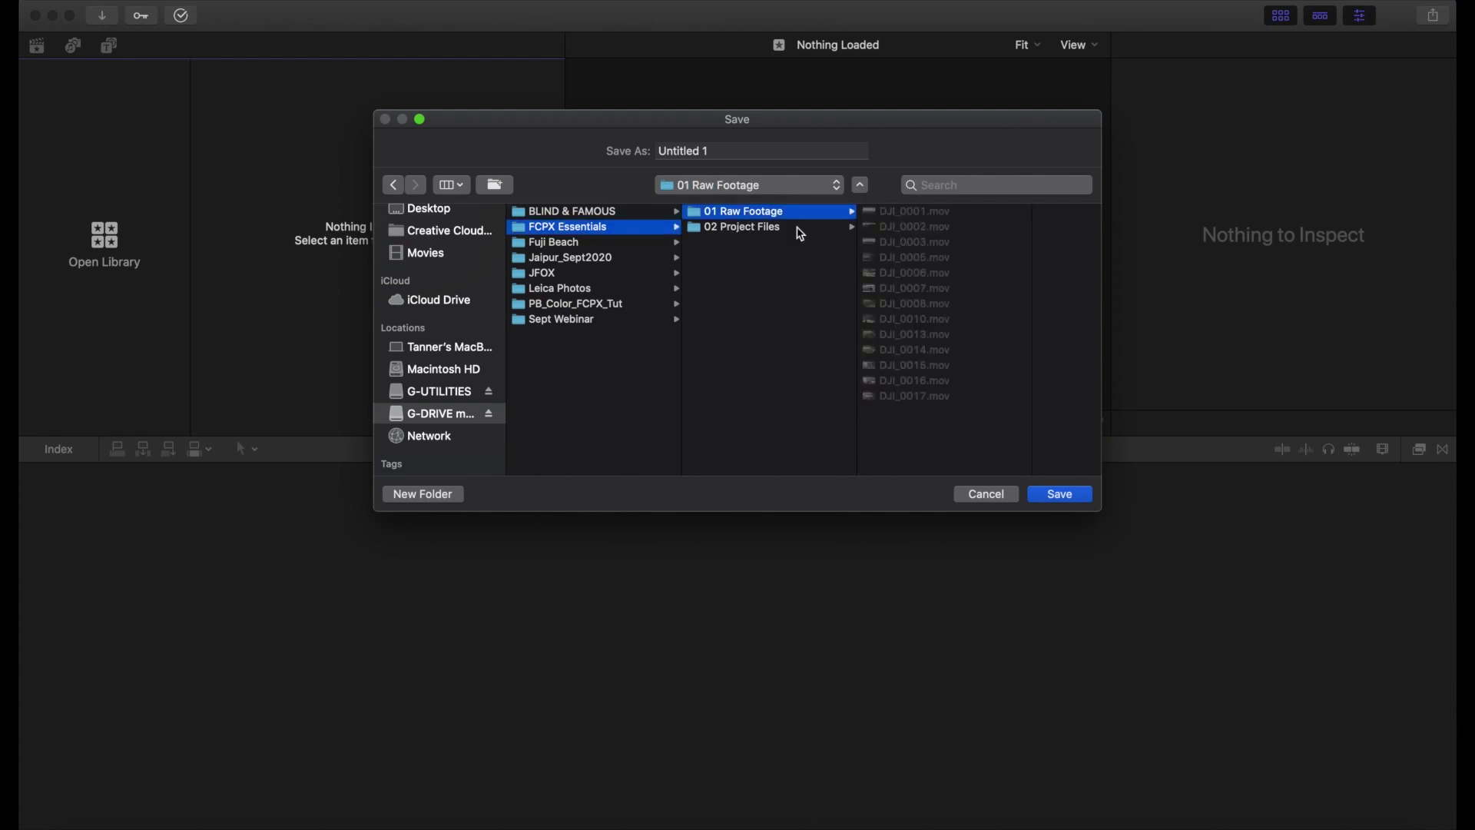
{"action": "left_click", "coordinate": [774, 229]}
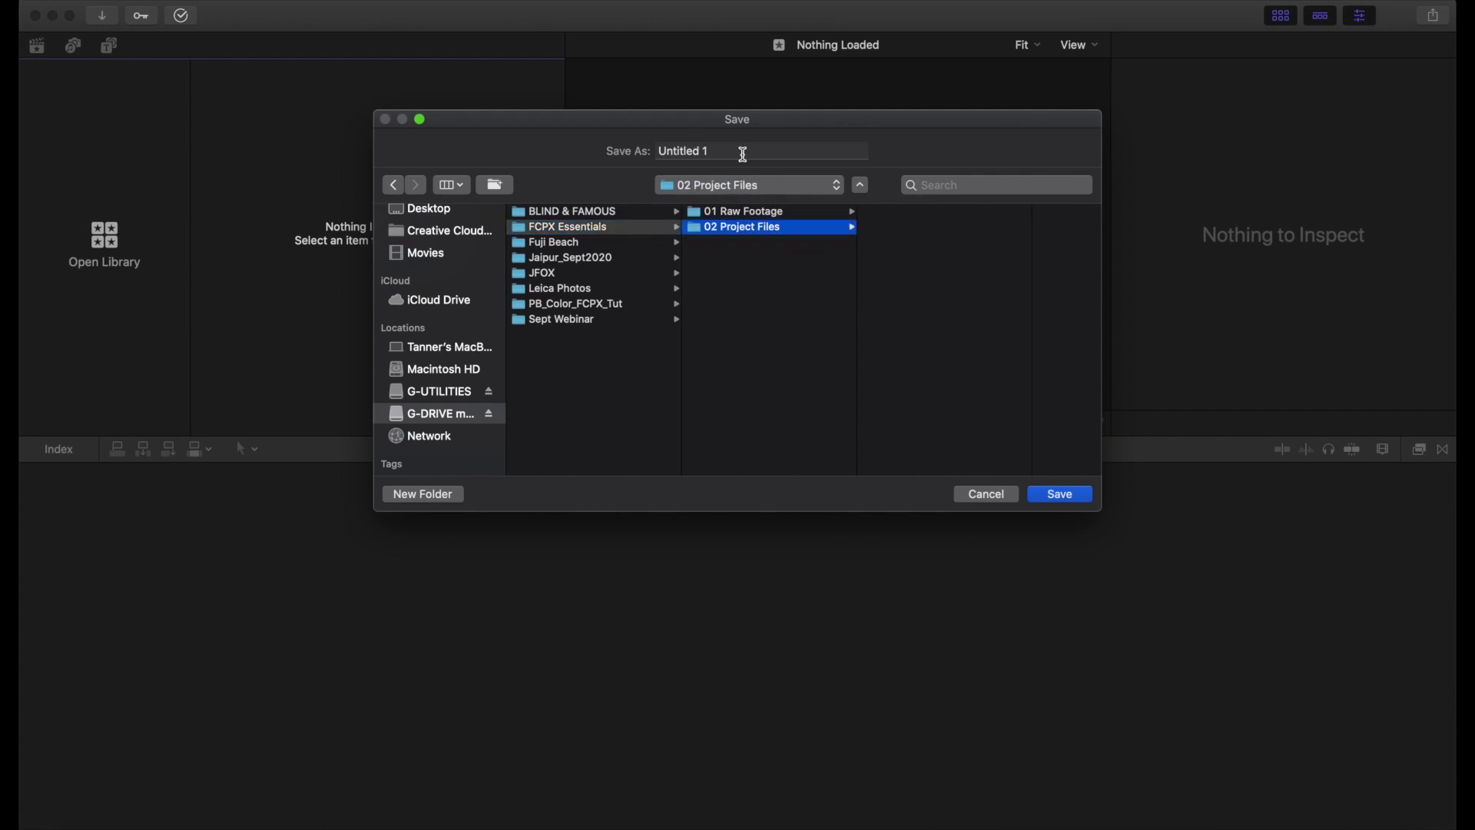
{"action": "triple_click", "coordinate": [744, 154]}
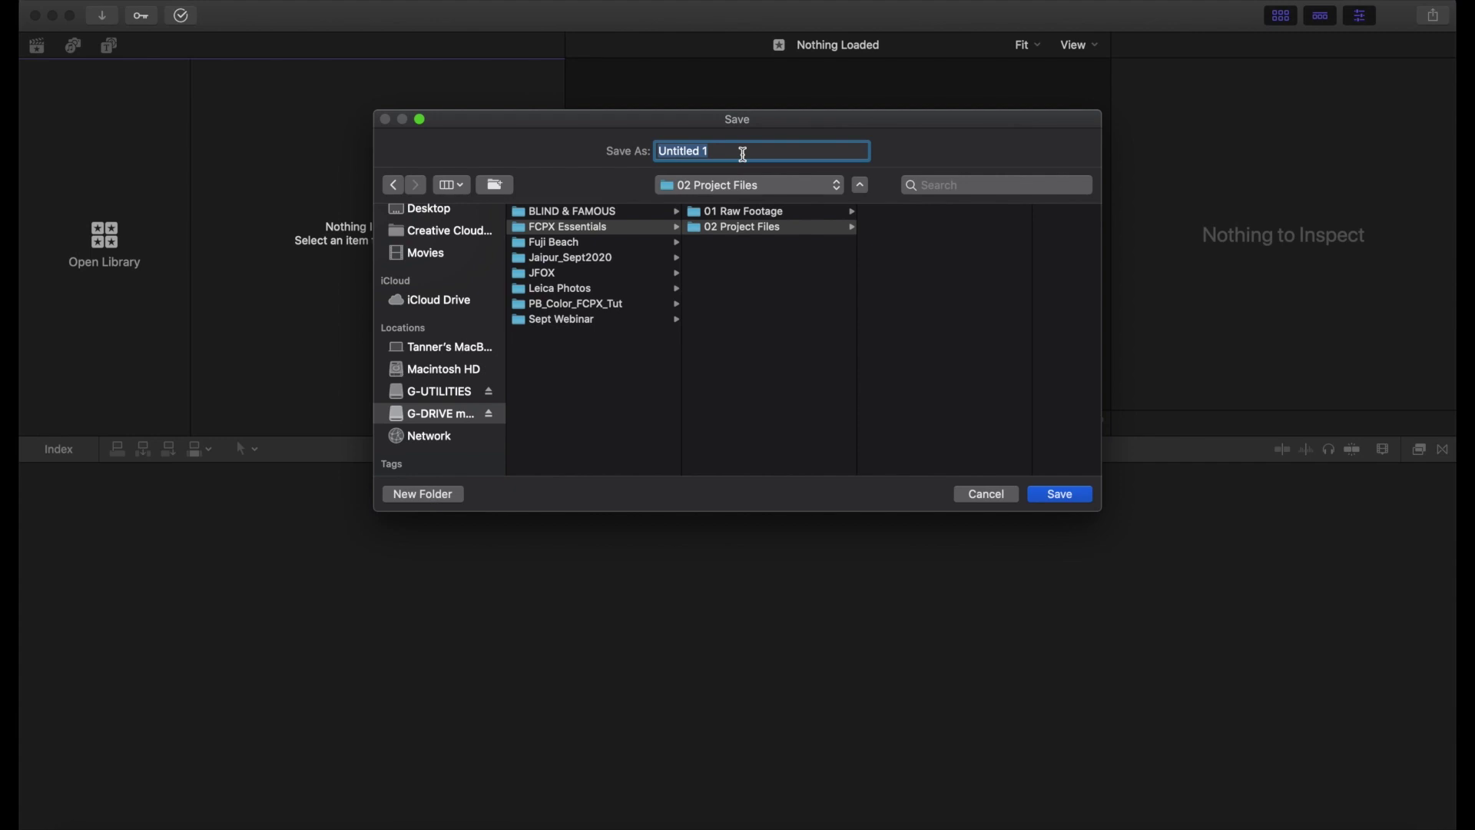
{"action": "type", "text": "FCPX Essential"}
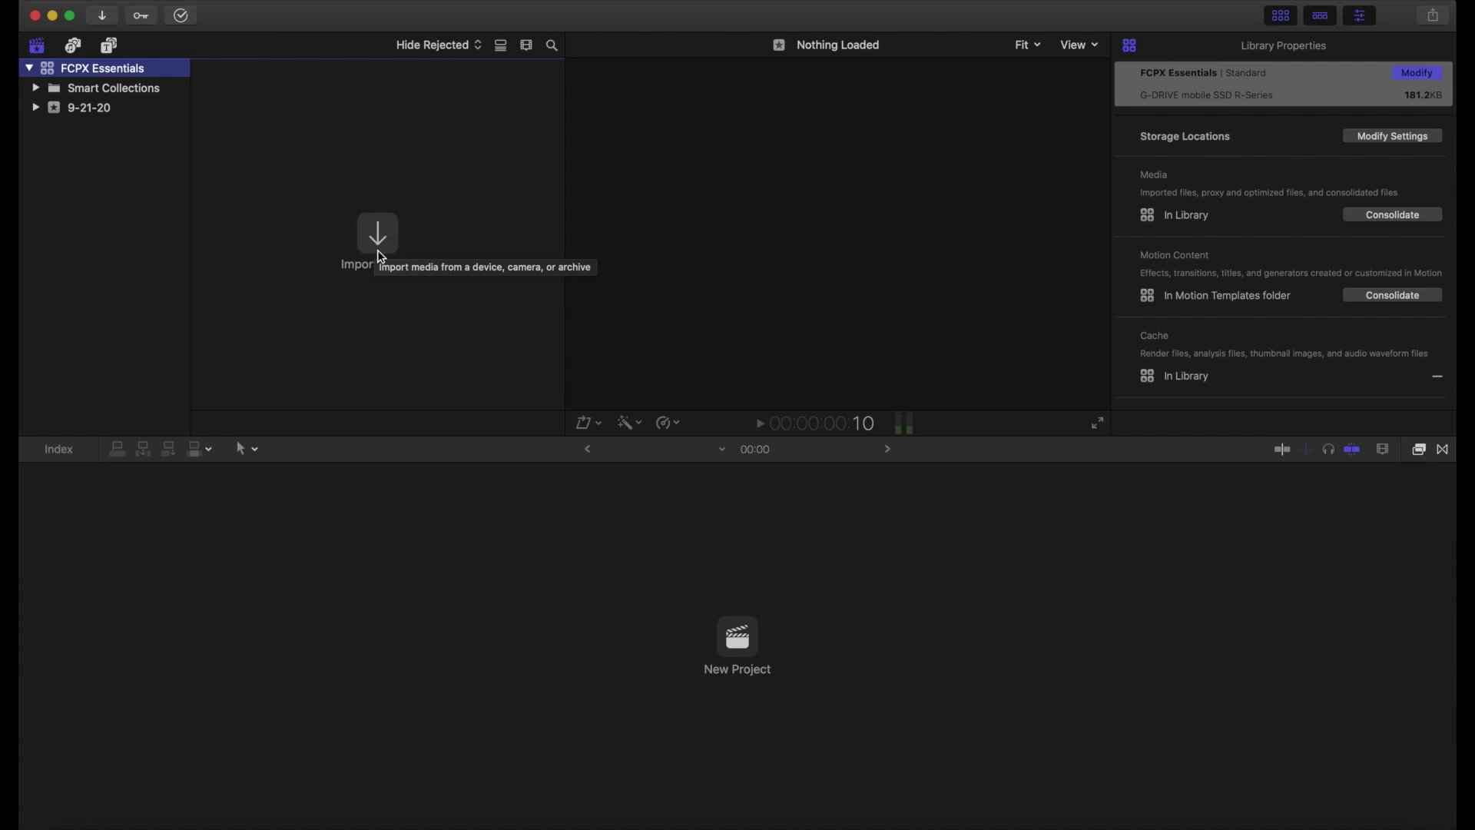
Step: Open the Media Import window from the empty browser's Import Media button
{"action": "left_click", "coordinate": [185, 2]}
{"action": "mouse_move", "coordinate": [211, 97]}
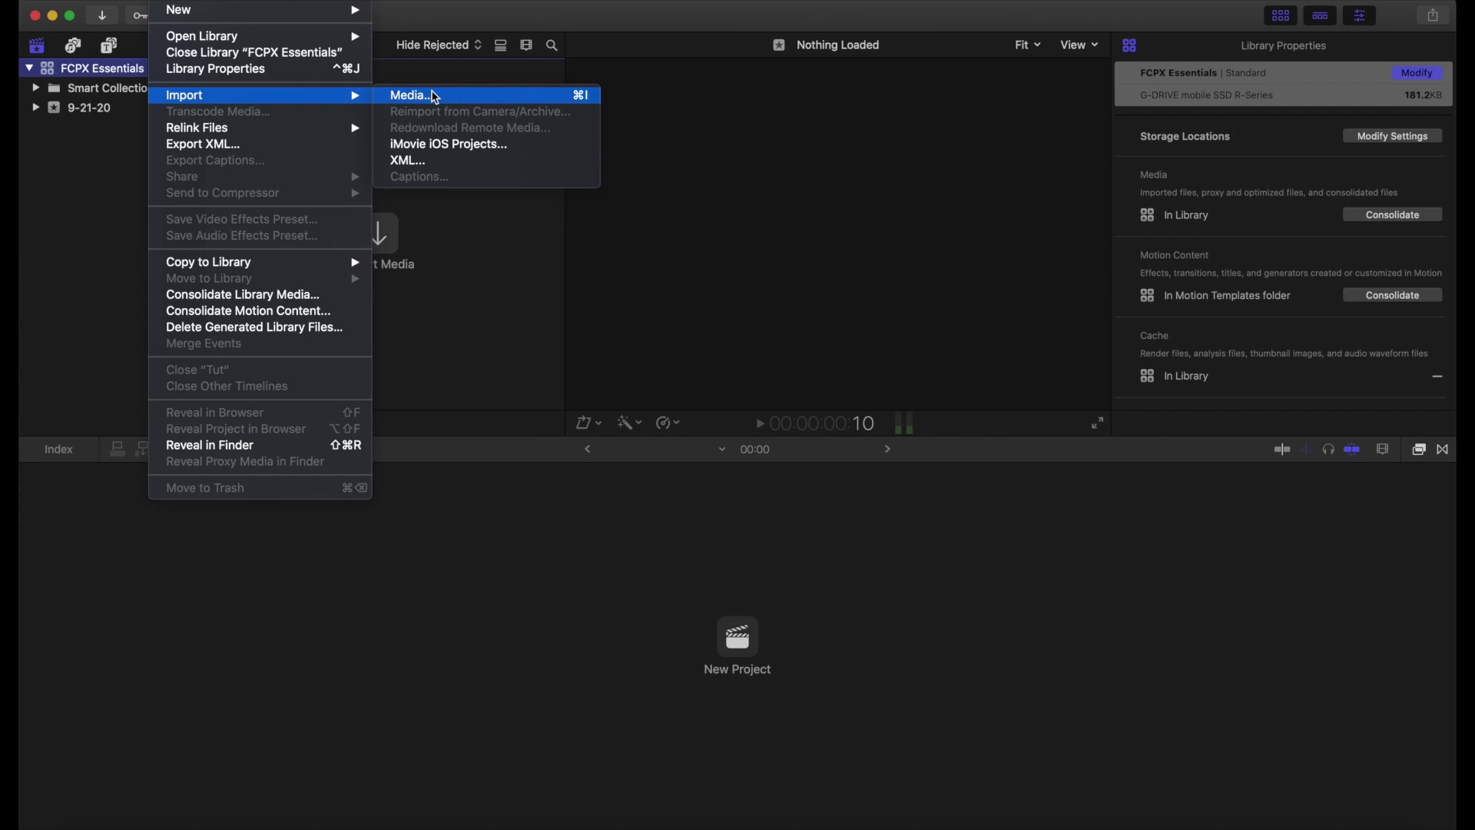
{"action": "left_click", "coordinate": [471, 337]}
{"action": "left_click", "coordinate": [379, 235]}
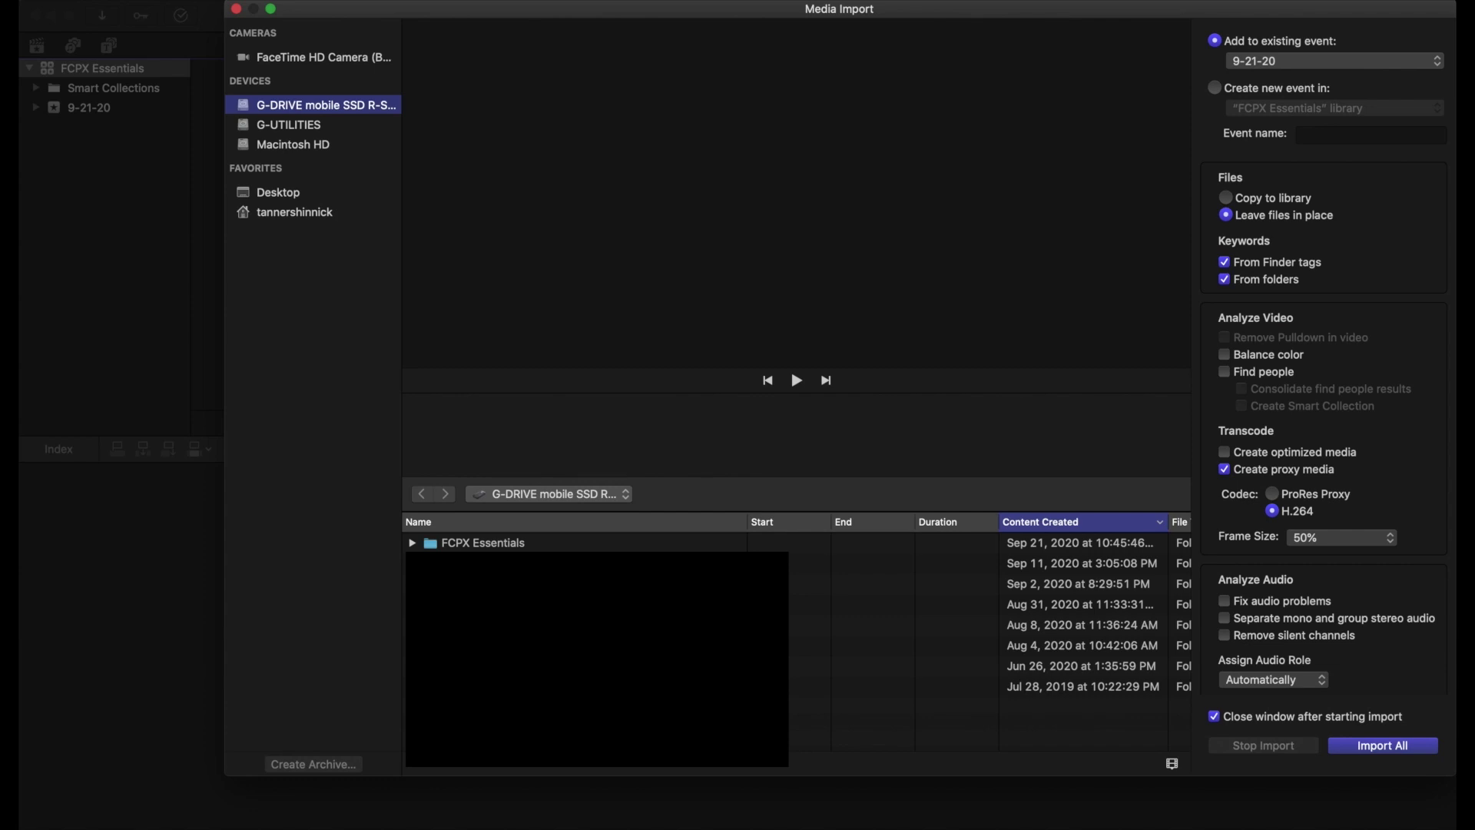
Step: Select all 13 DJI clips in FCPX Essentials > 01 Raw Footage and review proxy frame size options
{"action": "double_click", "coordinate": [526, 546]}
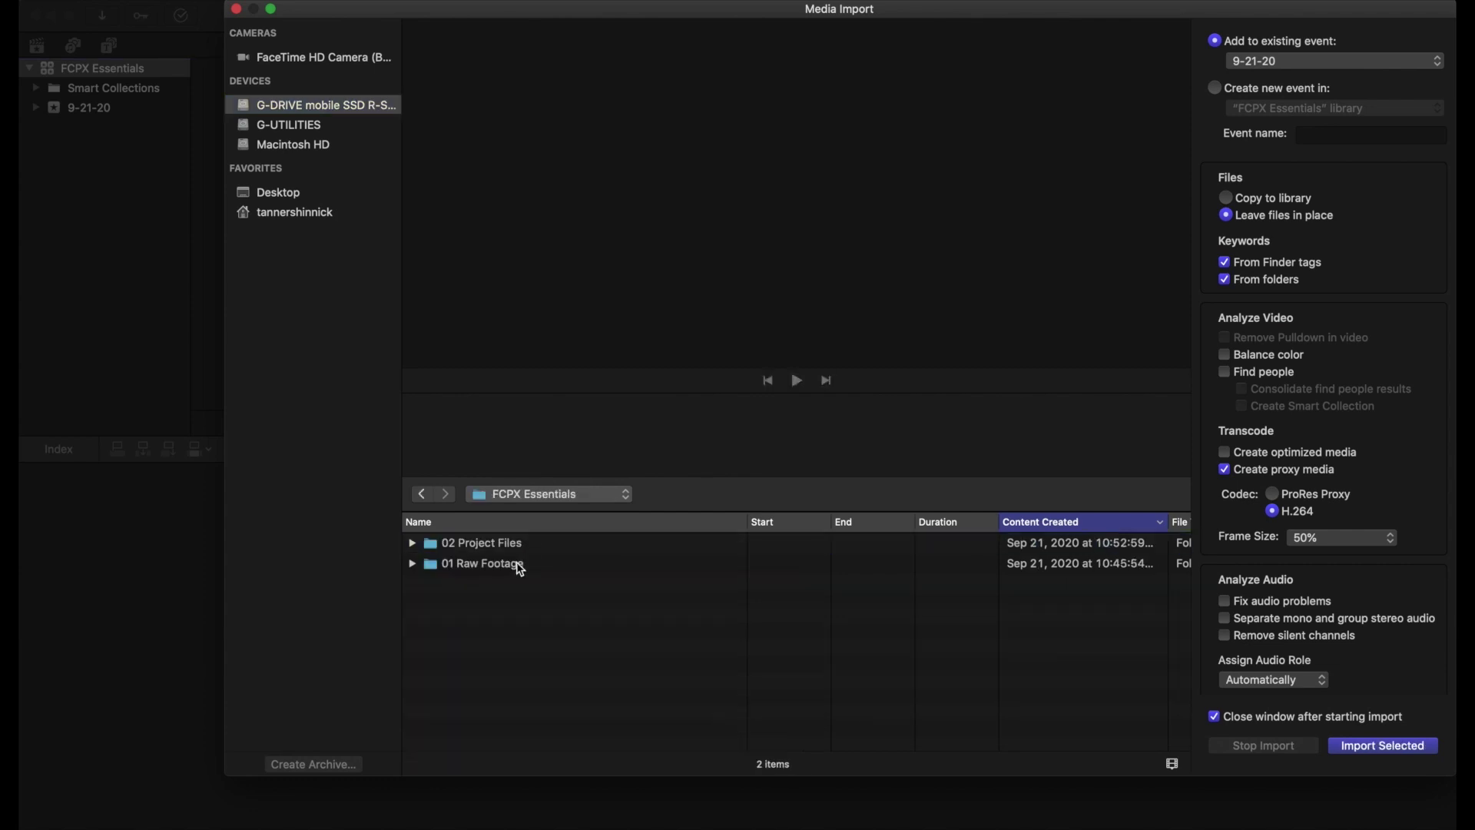
{"action": "double_click", "coordinate": [517, 564]}
{"action": "left_click", "coordinate": [501, 548]}
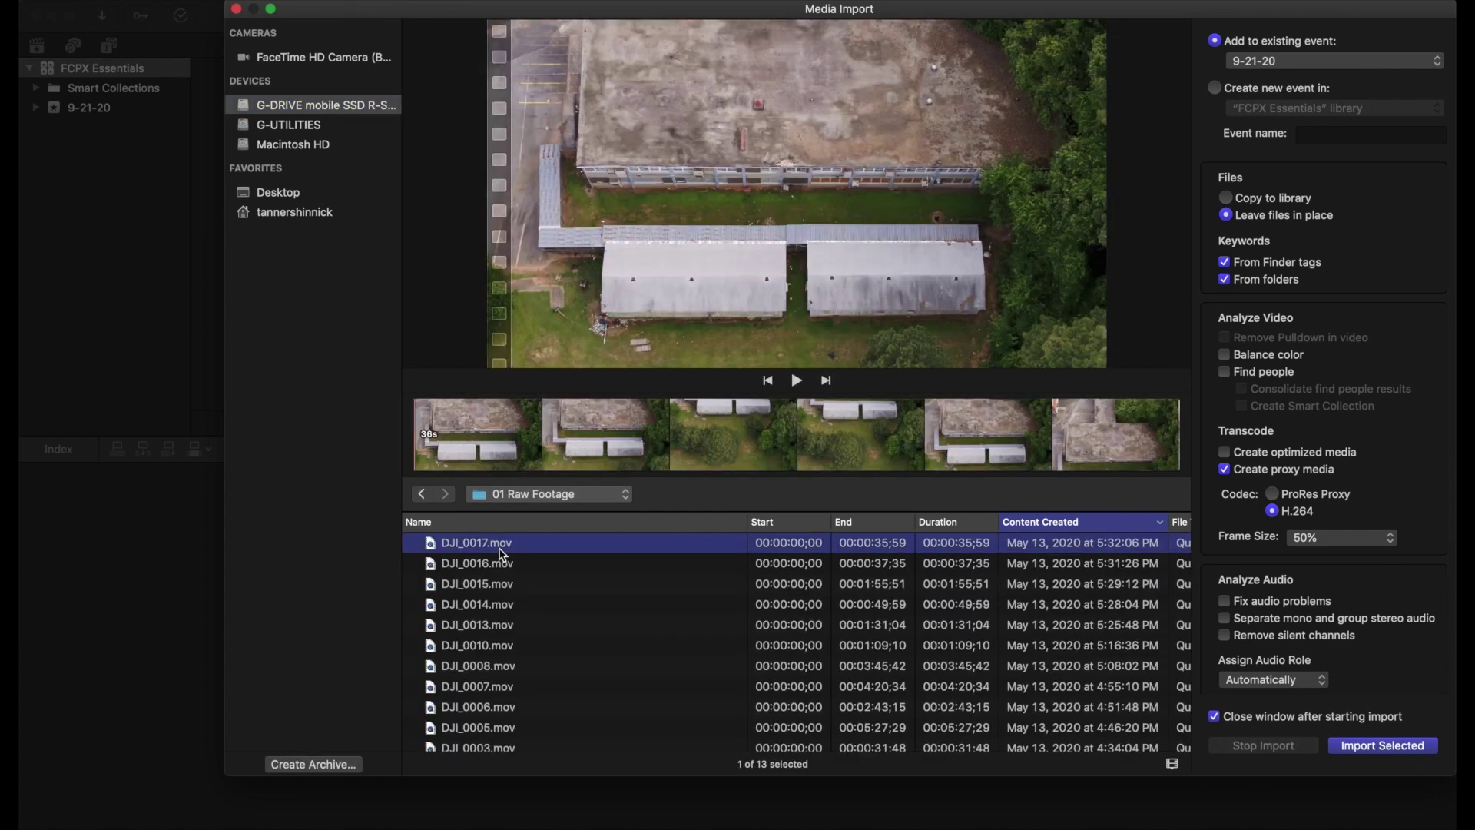
{"action": "scroll", "coordinate": [517, 644], "scroll_direction": "down", "scroll_amount": 3}
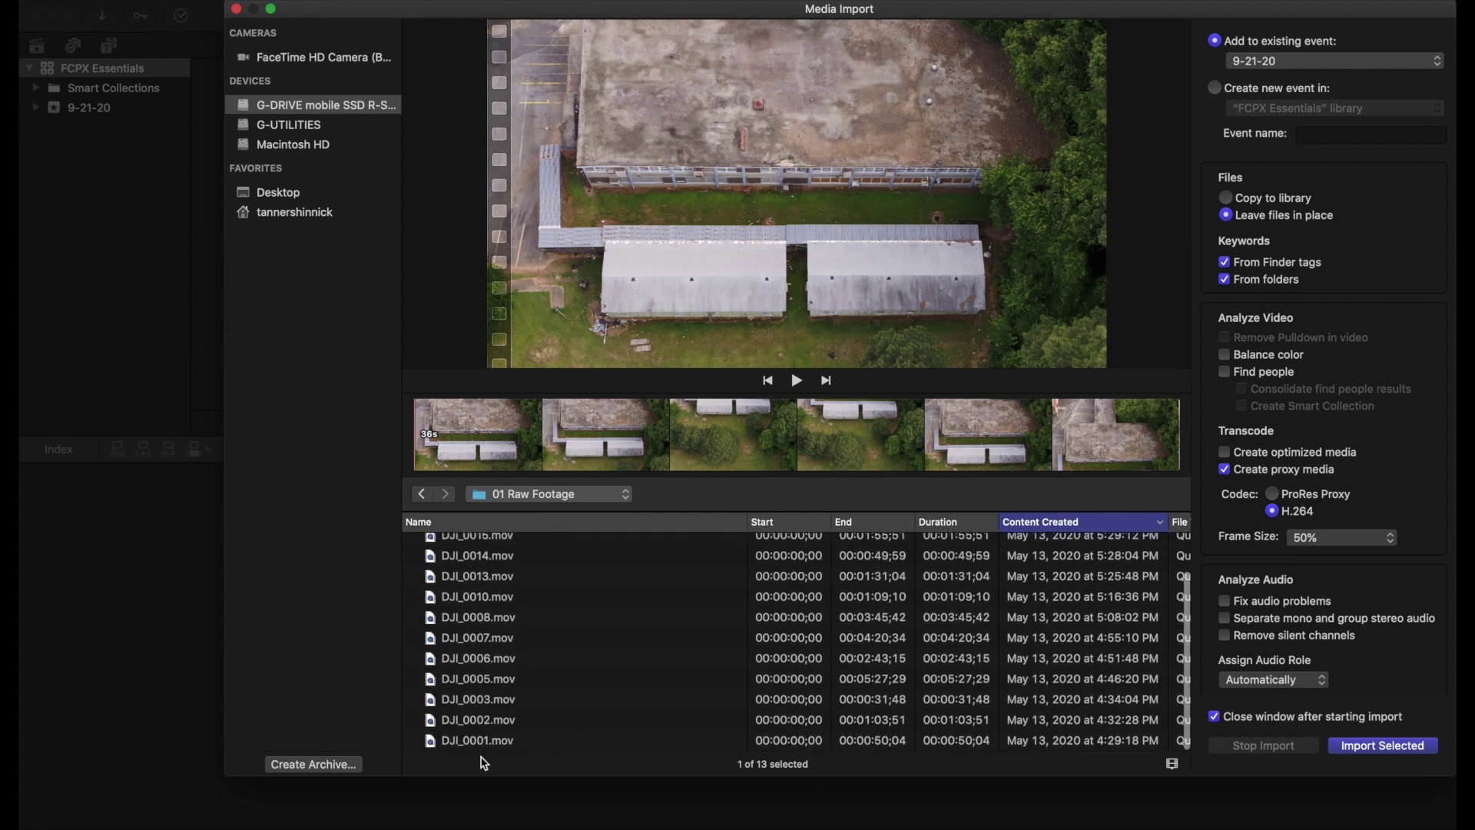
{"action": "left_click", "coordinate": [484, 742], "text": "shift"}
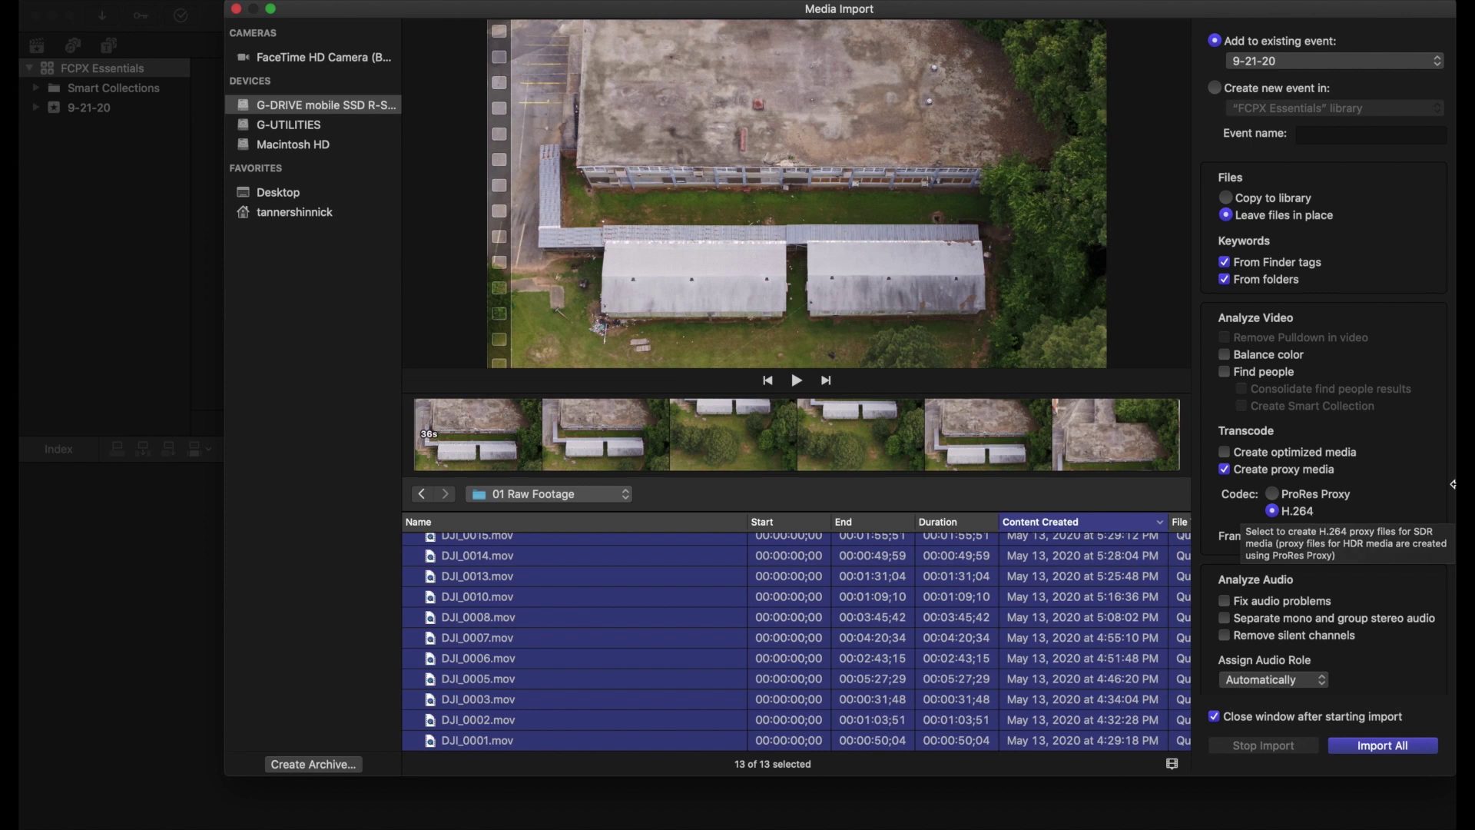
{"action": "left_click", "coordinate": [1324, 550]}
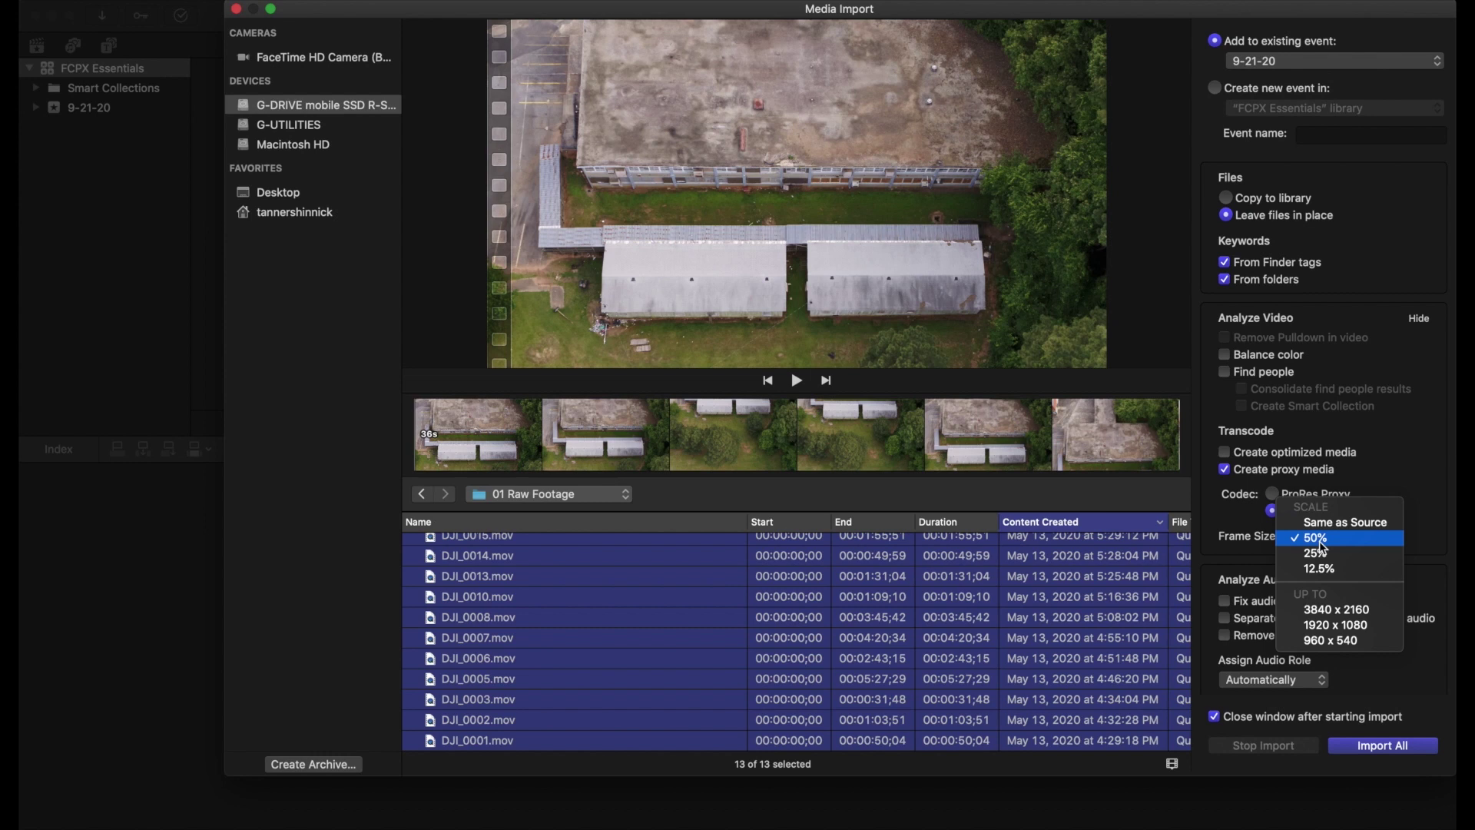
{"action": "left_click", "coordinate": [1320, 540]}
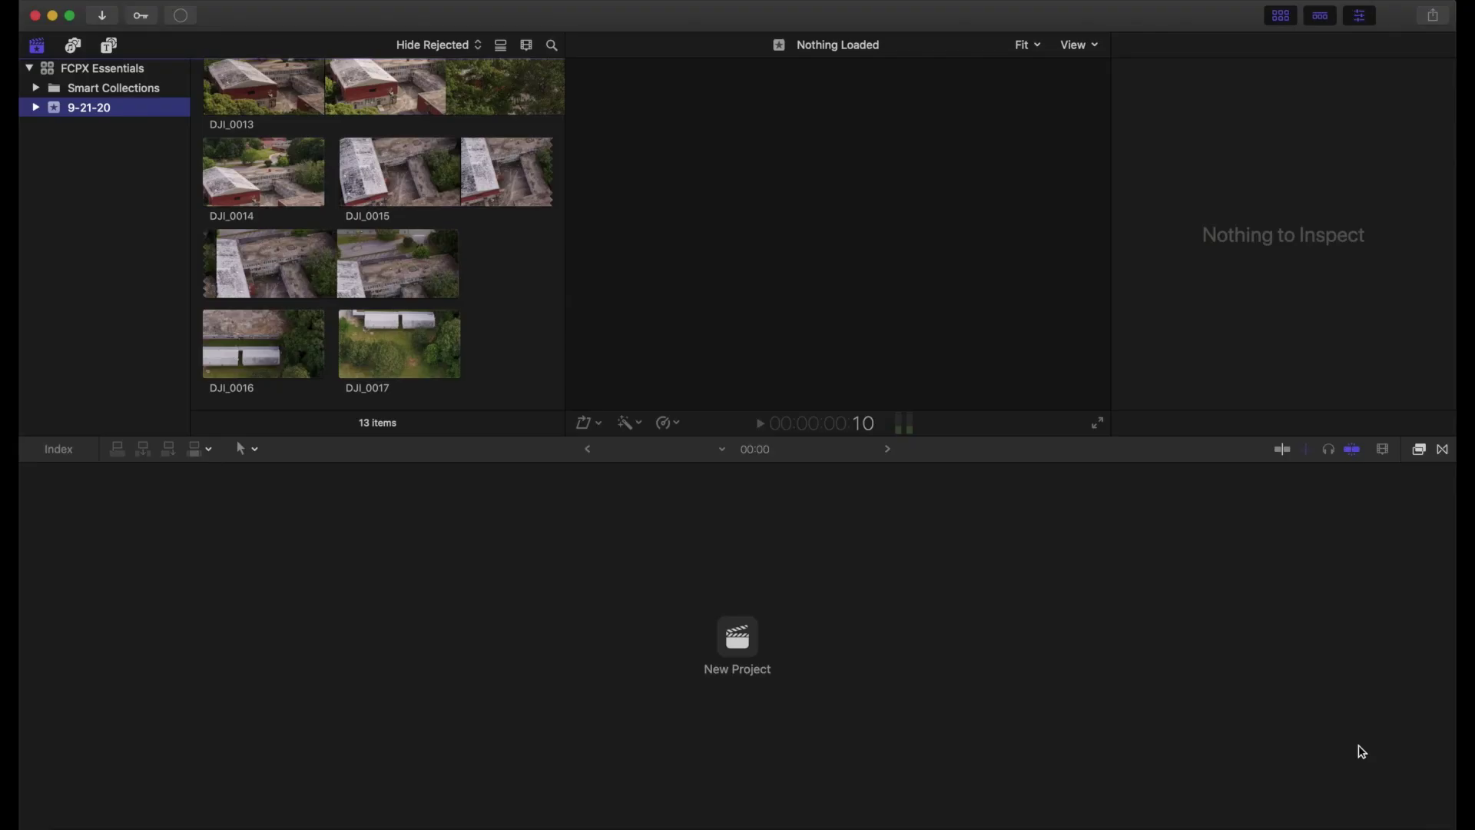
Step: Check per-clip proxy transcoding progress in Background Tasks, then close the window
{"action": "scroll", "coordinate": [451, 272], "scroll_direction": "up", "scroll_amount": 5}
{"action": "scroll", "coordinate": [451, 272], "scroll_direction": "up", "scroll_amount": 5}
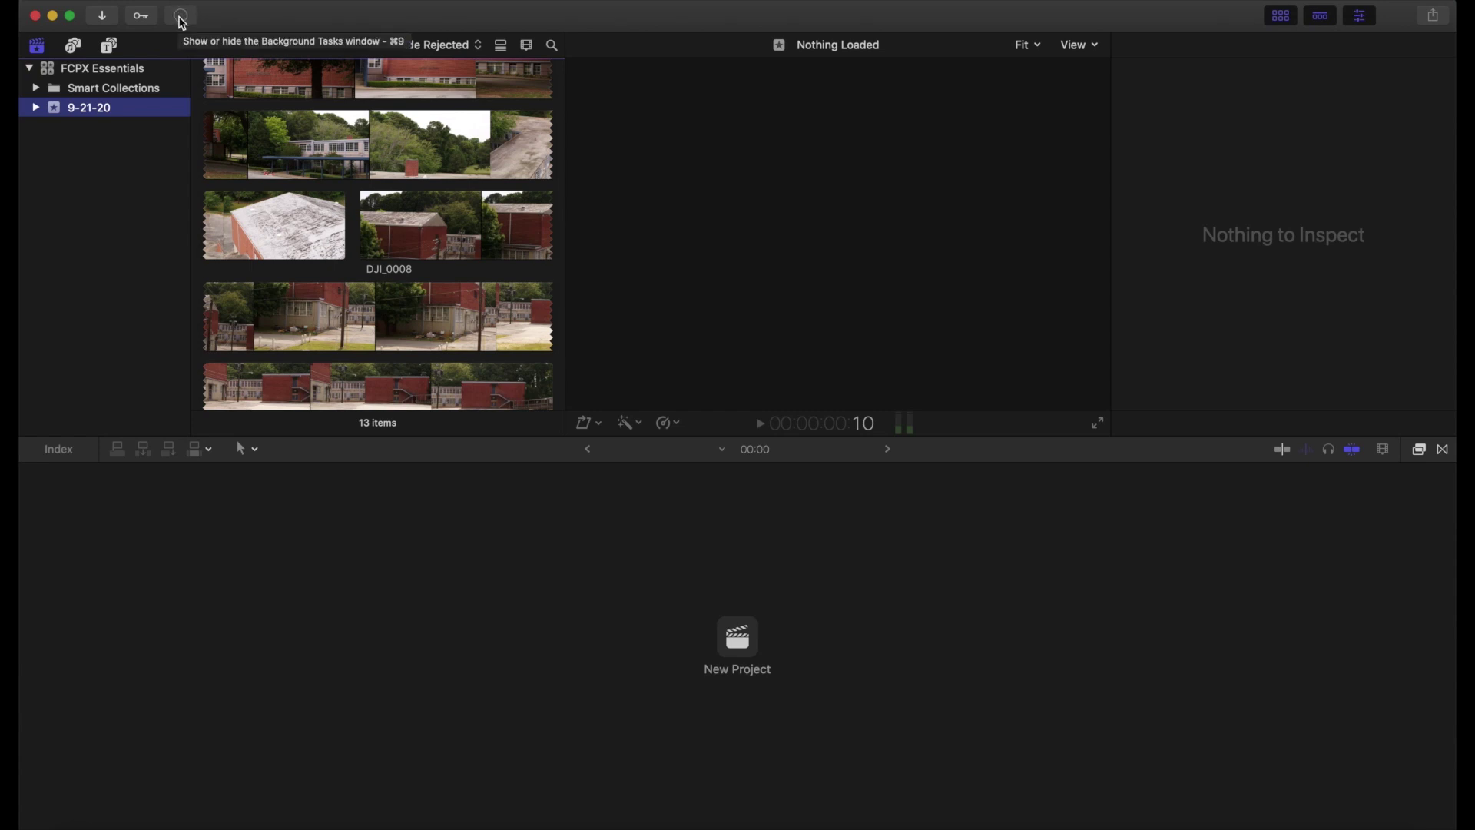
{"action": "left_click", "coordinate": [182, 18]}
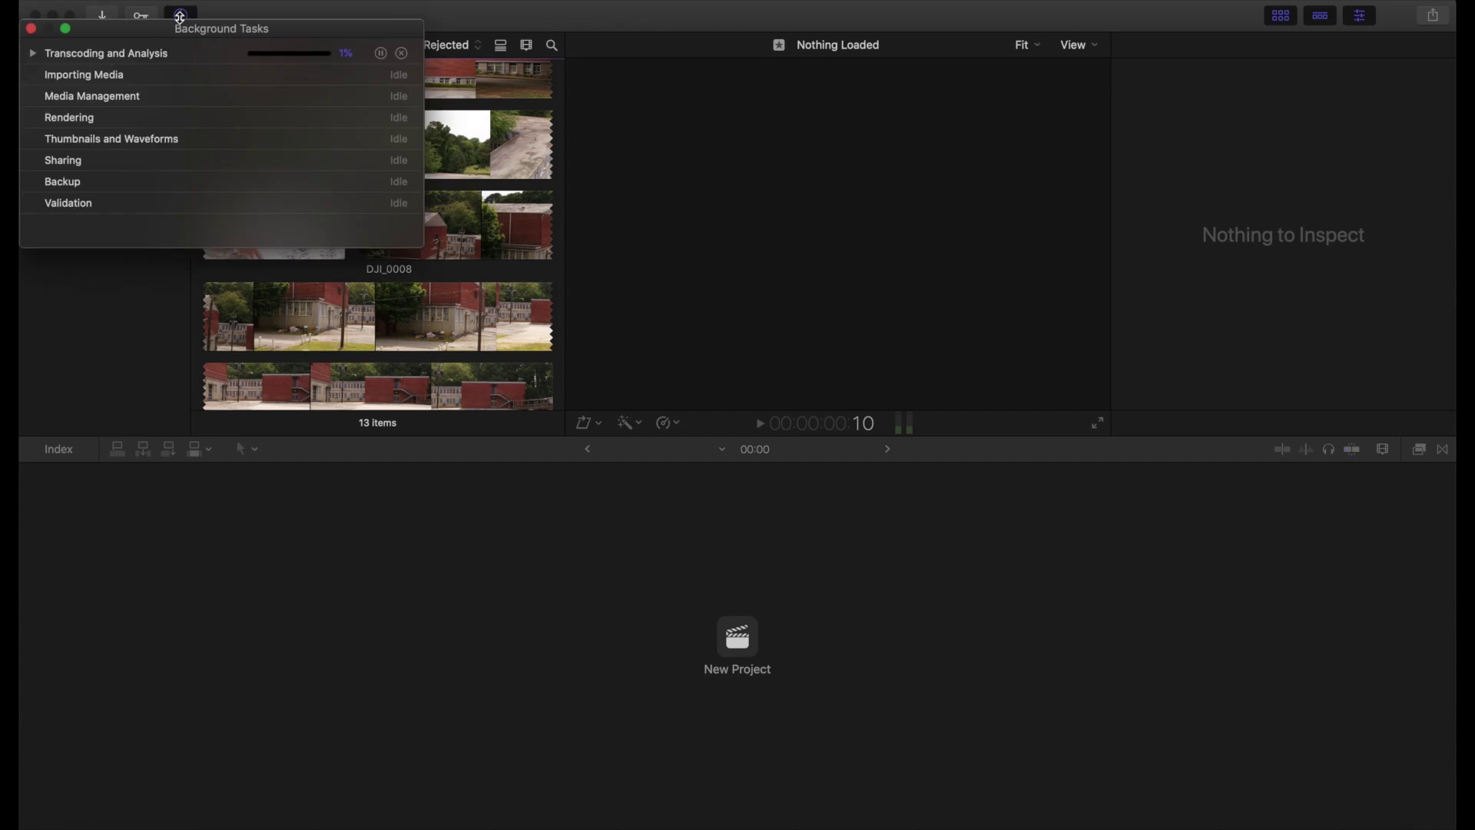
{"action": "left_click", "coordinate": [33, 53]}
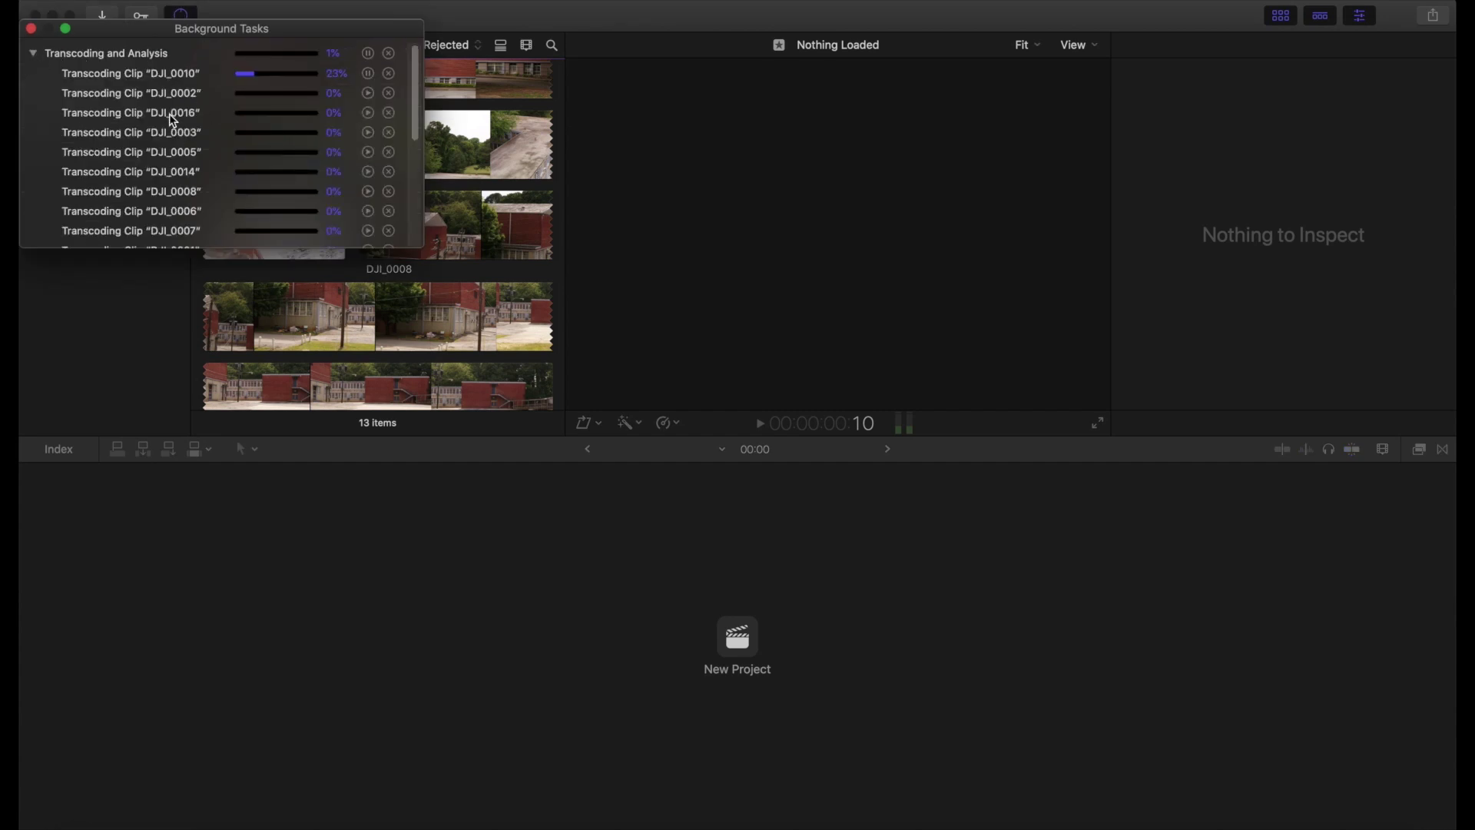
{"action": "scroll", "coordinate": [173, 134], "scroll_direction": "down", "scroll_amount": 2}
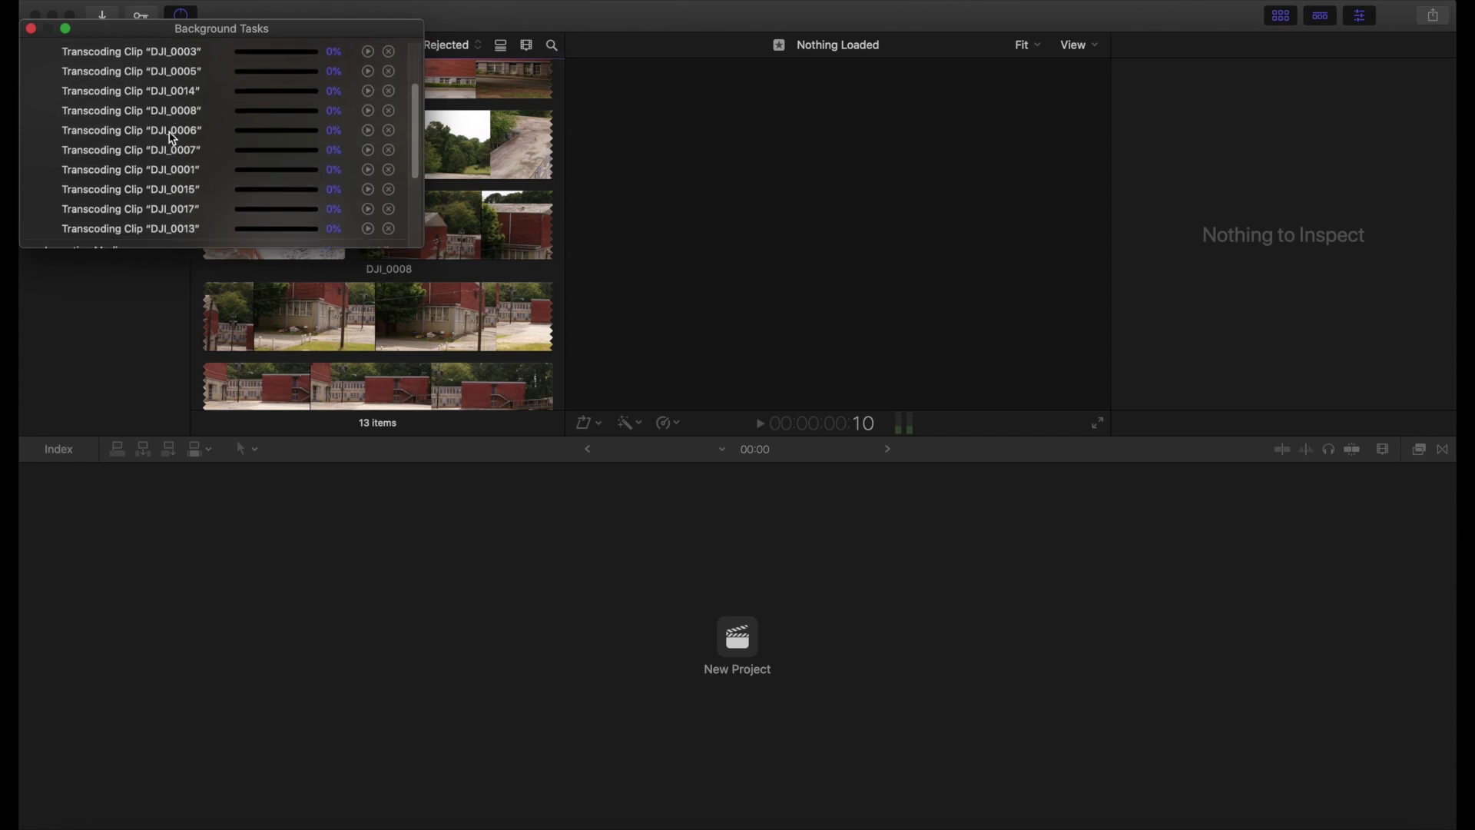
{"action": "scroll", "coordinate": [174, 140], "scroll_direction": "down", "scroll_amount": 3}
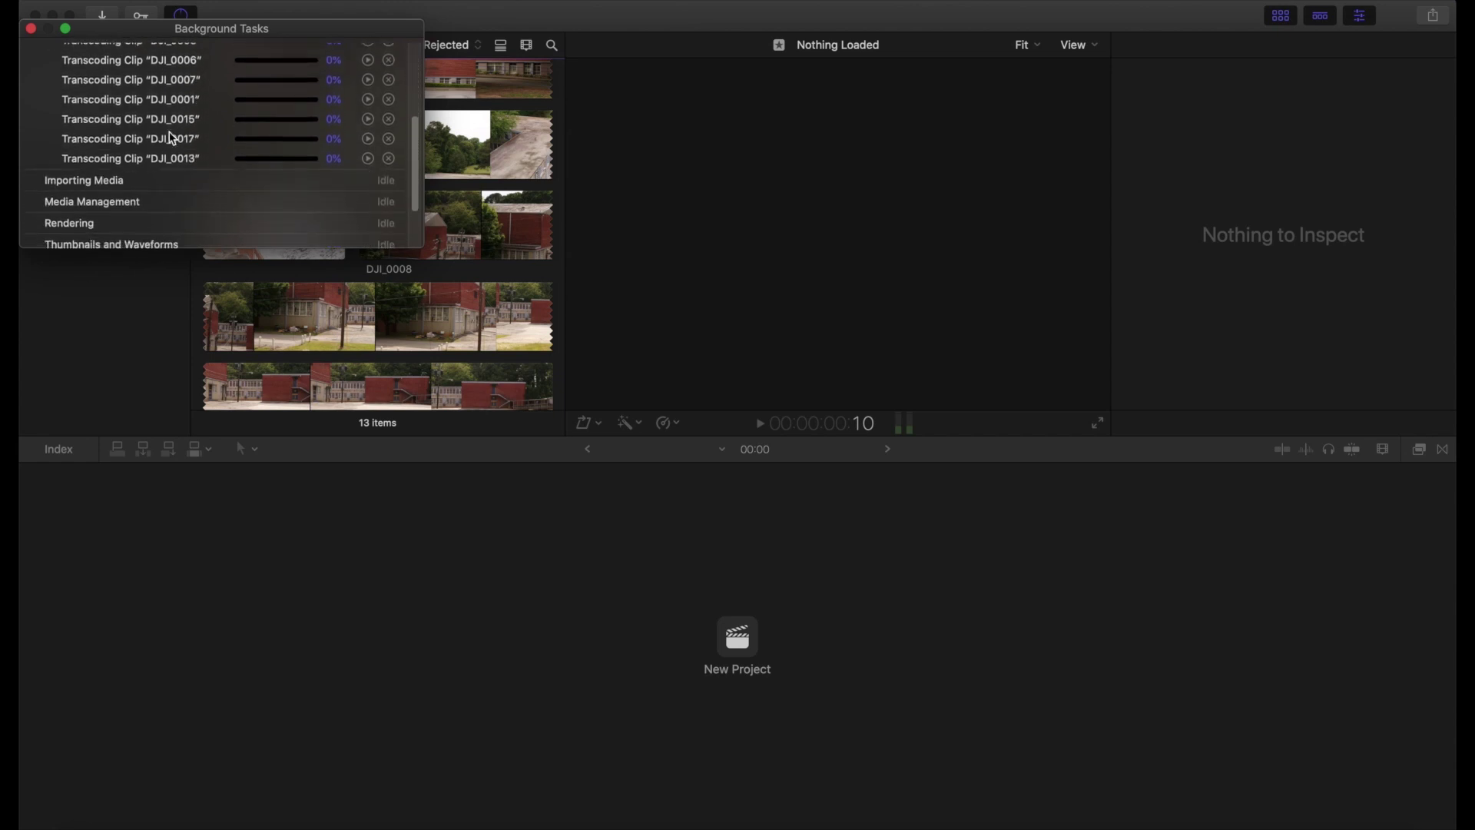
{"action": "left_click", "coordinate": [34, 32]}
{"action": "scroll", "coordinate": [296, 218], "scroll_direction": "up", "scroll_amount": 10}
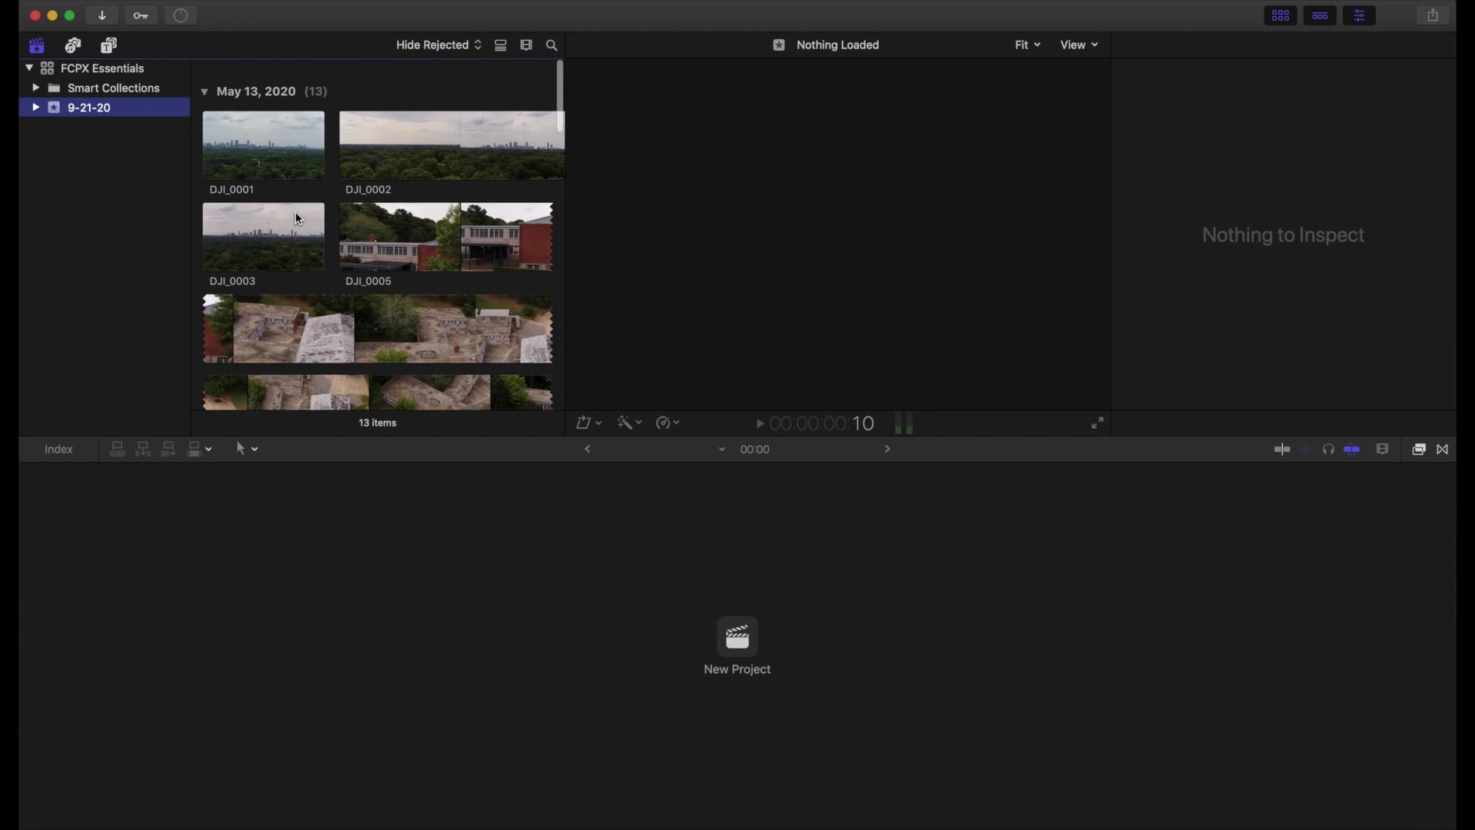
Step: Preview drone clips DJI_0001 and DJI_0002 in the viewer, then select the FCPX Essentials library
{"action": "scroll", "coordinate": [299, 219], "scroll_direction": "down", "scroll_amount": 1}
{"action": "left_click", "coordinate": [261, 150]}
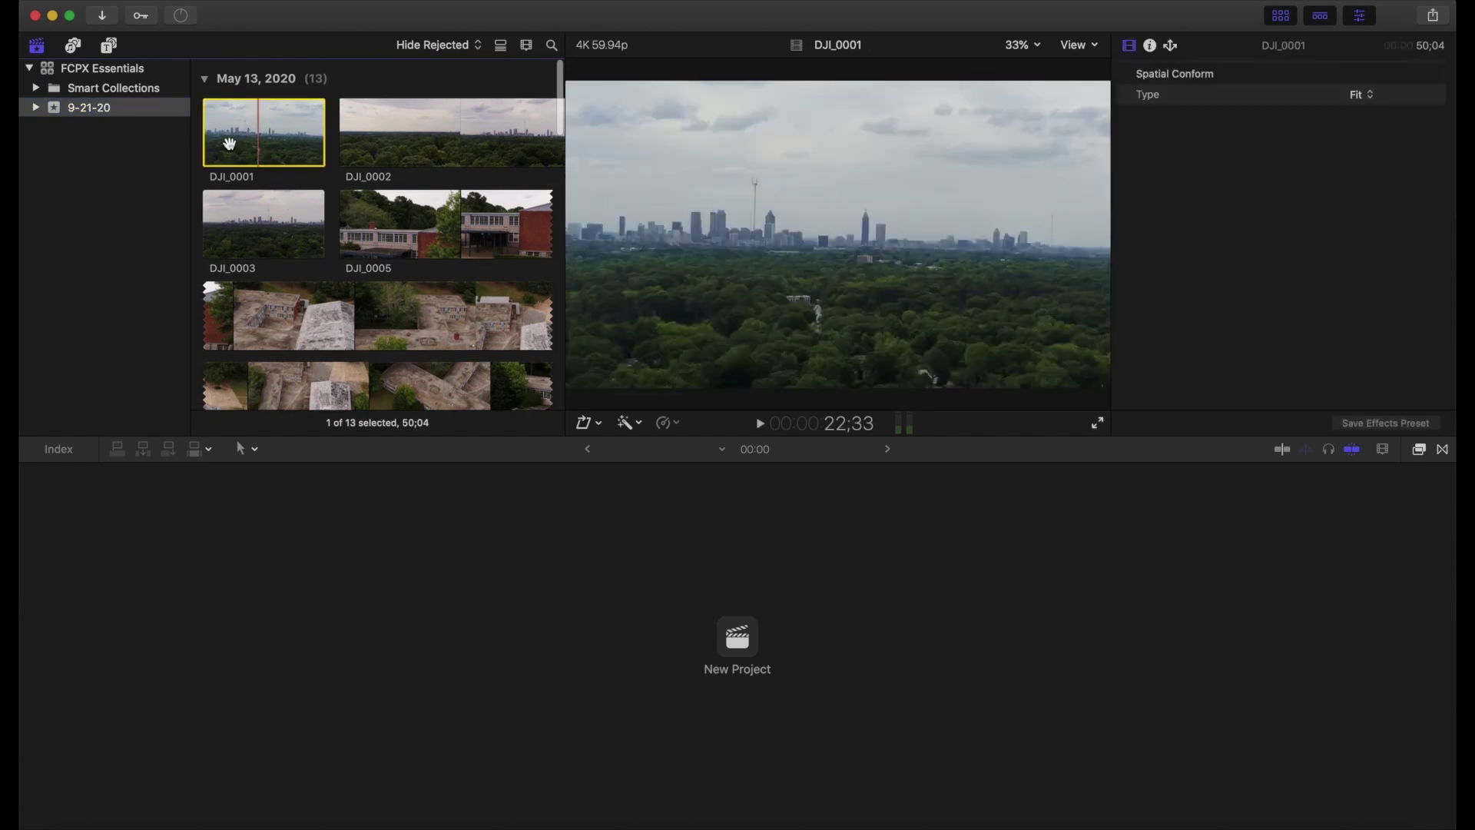
{"action": "left_click", "coordinate": [229, 144]}
{"action": "left_click", "coordinate": [267, 144]}
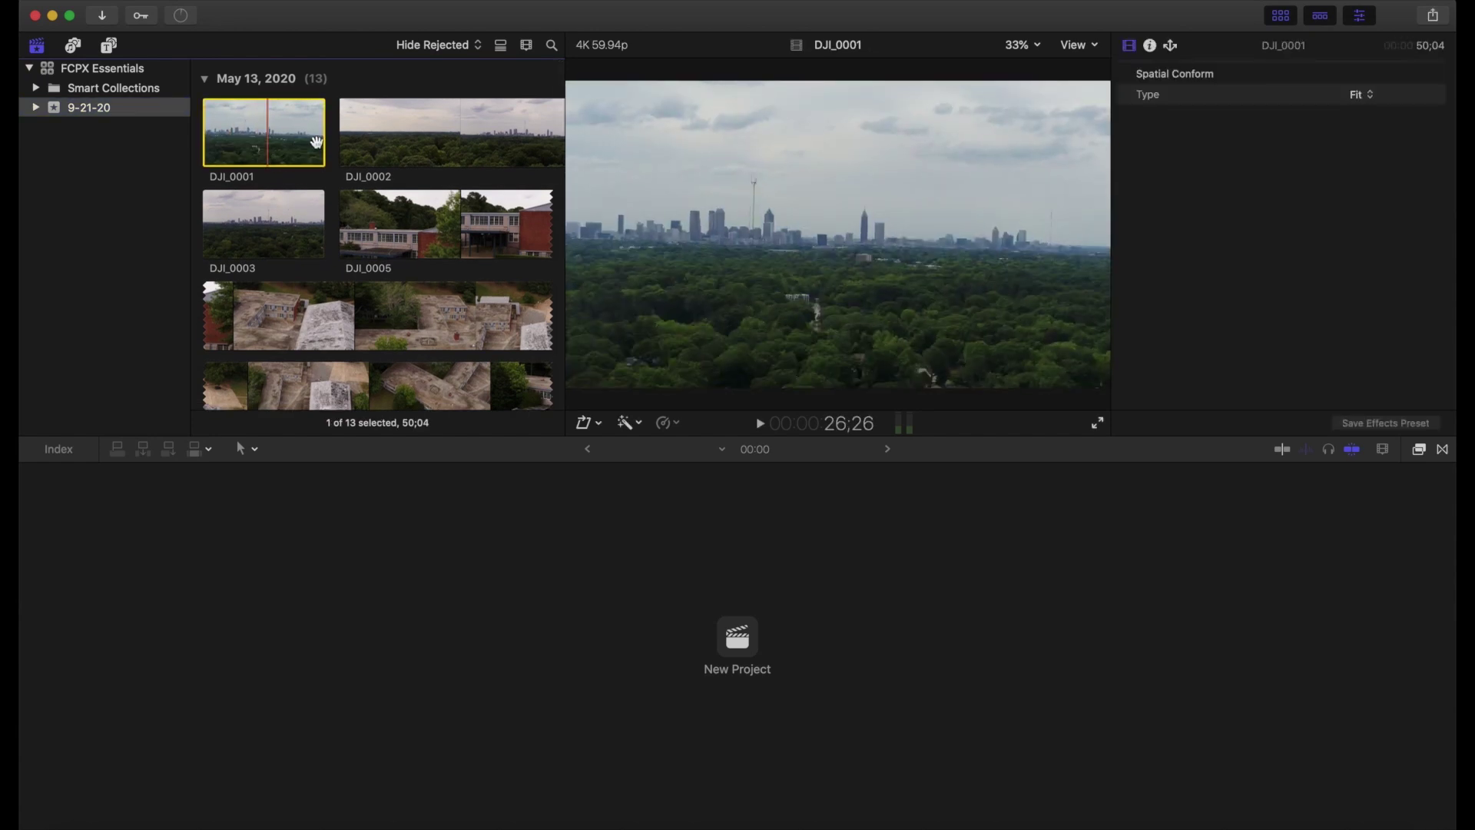
{"action": "left_click", "coordinate": [402, 142]}
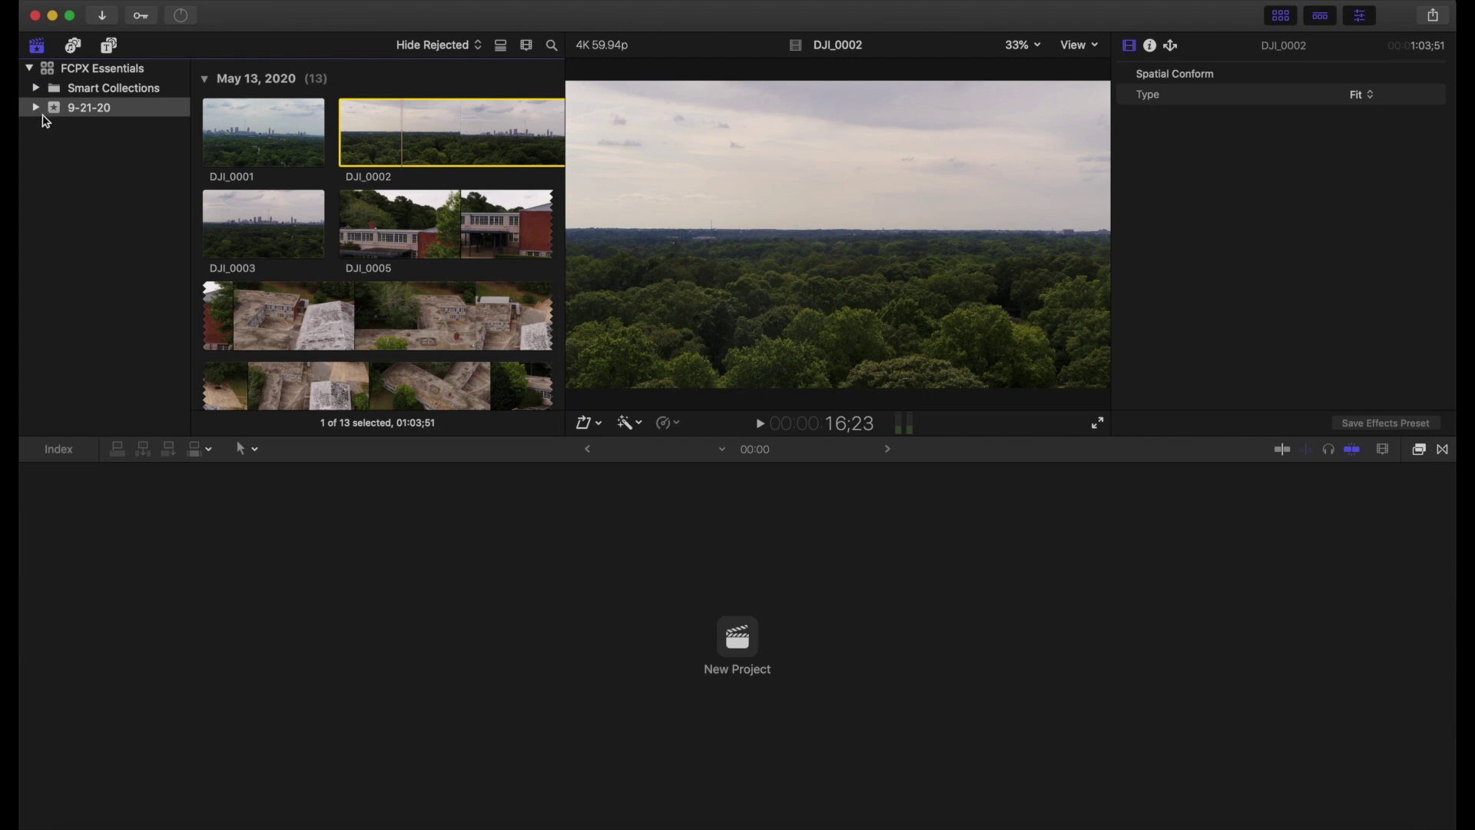
{"action": "left_click", "coordinate": [93, 77]}
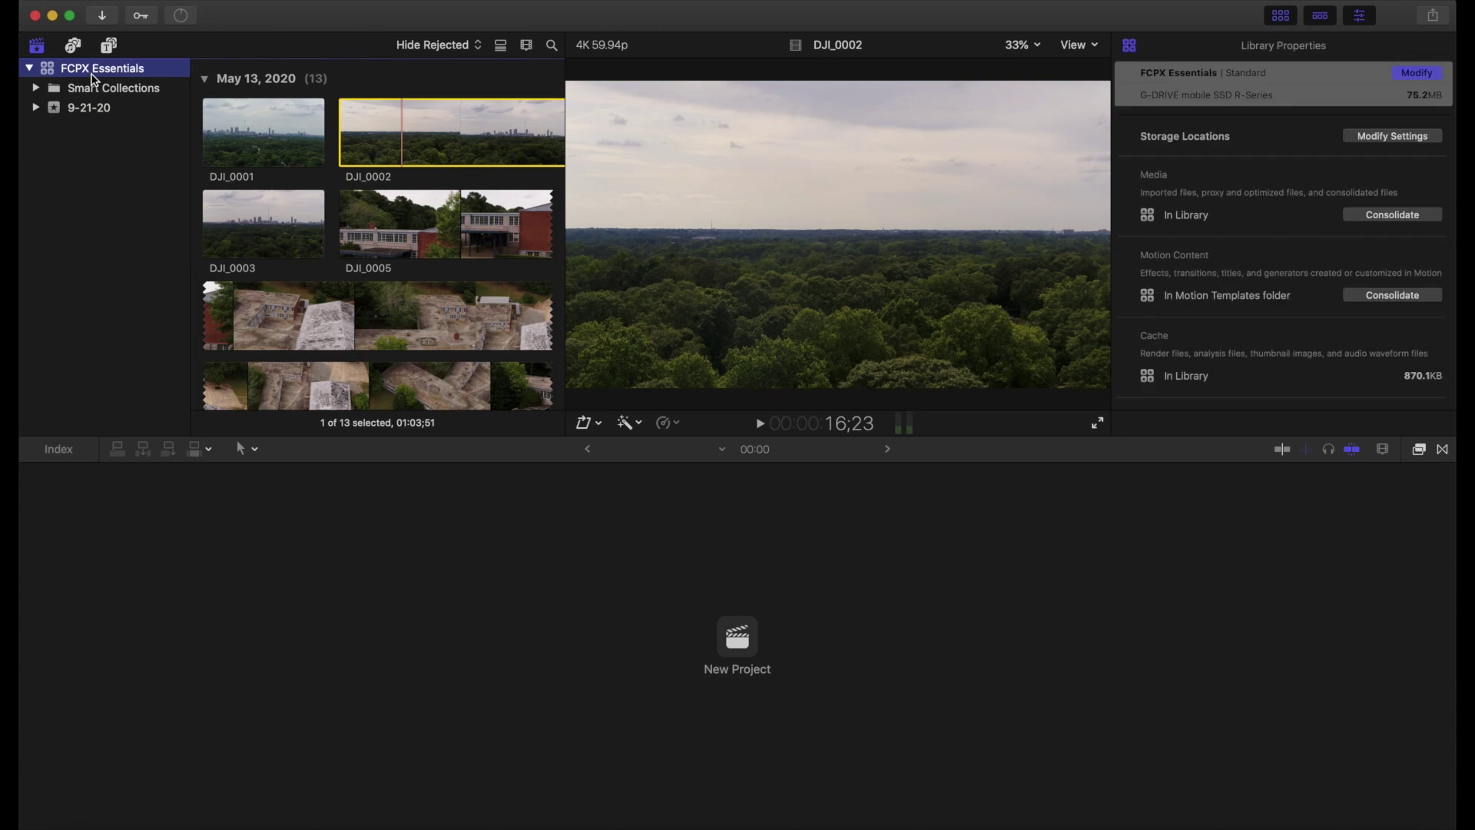
Step: Rename the 9-21-20 event by entering 'Drone Footage' as its name
{"action": "left_click", "coordinate": [79, 115]}
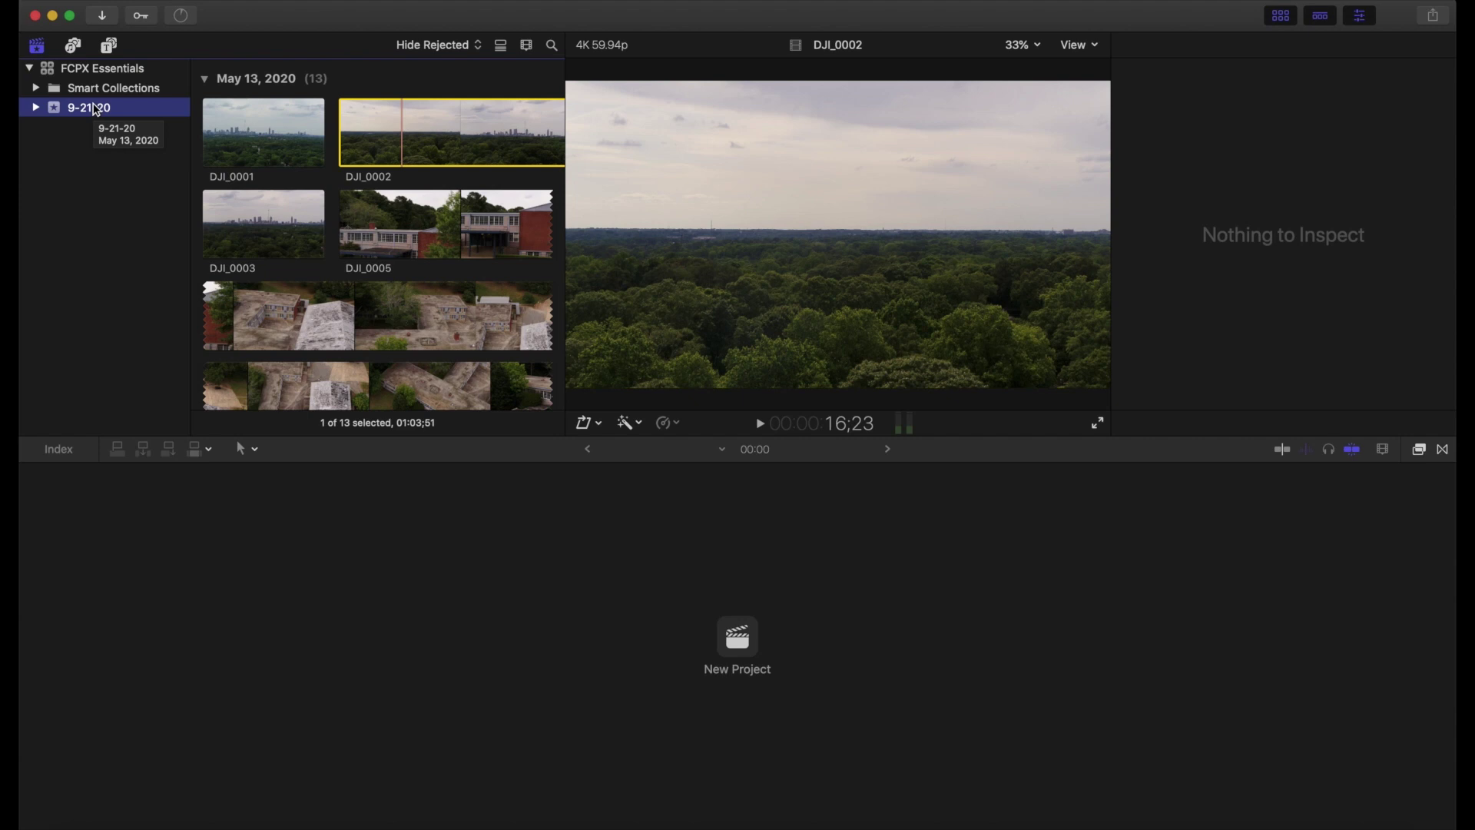
{"action": "left_click", "coordinate": [95, 110]}
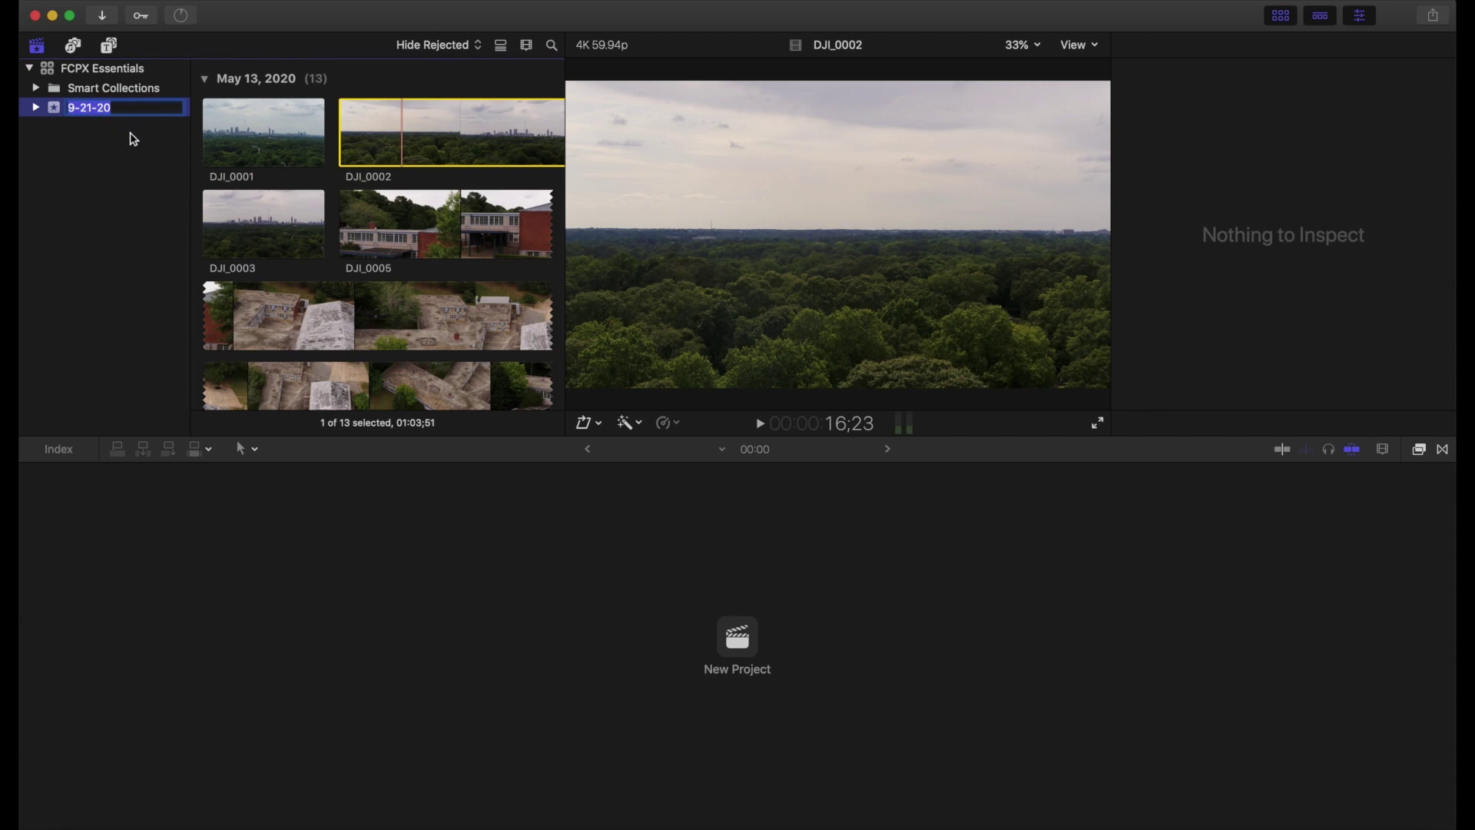
{"action": "type", "text": "Drone Footage"}
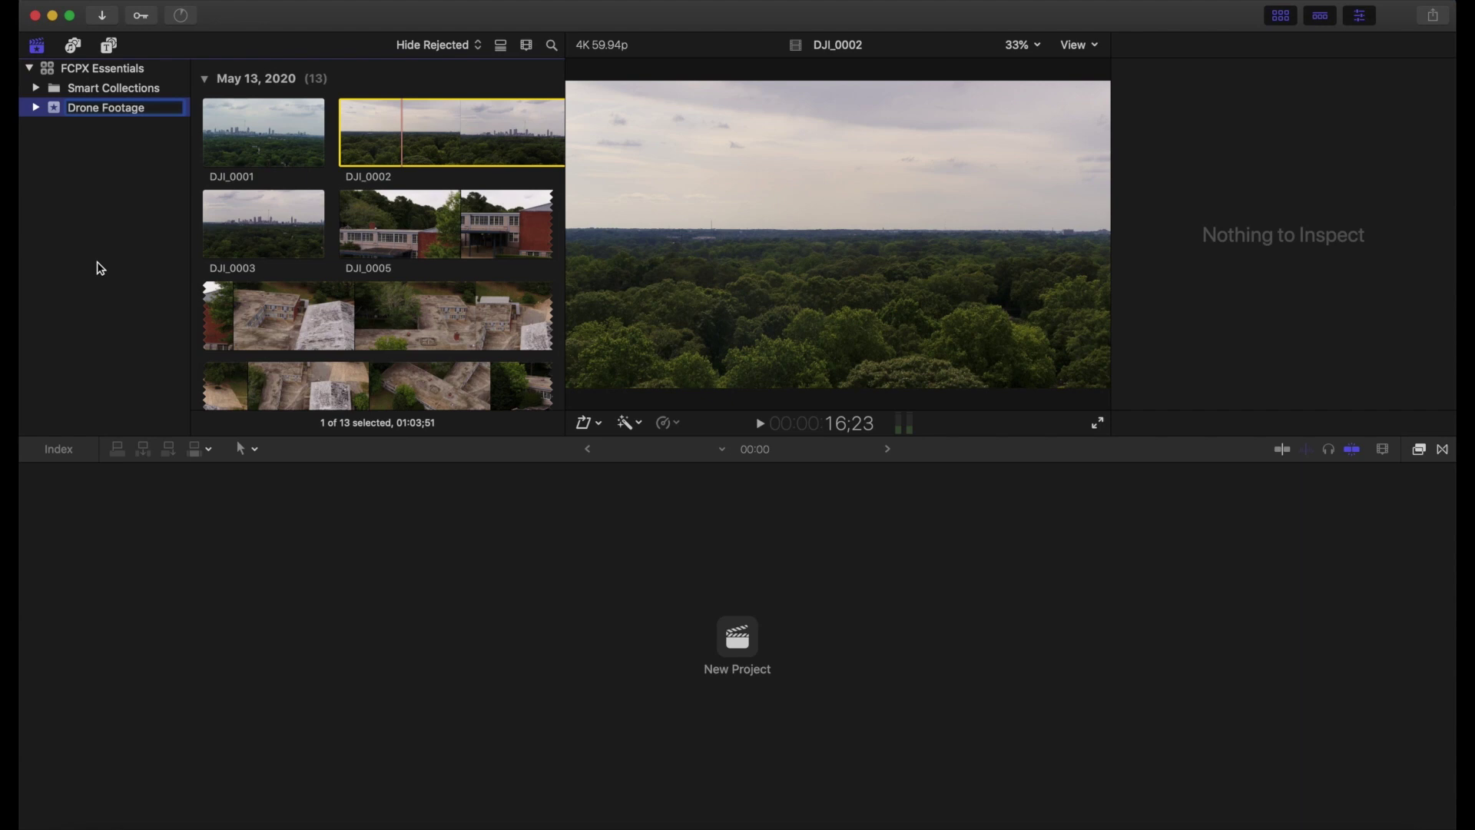
Step: Commit the Drone Footage event name and preview clips DJI_0002 and DJI_0003
{"action": "key", "text": "Return"}
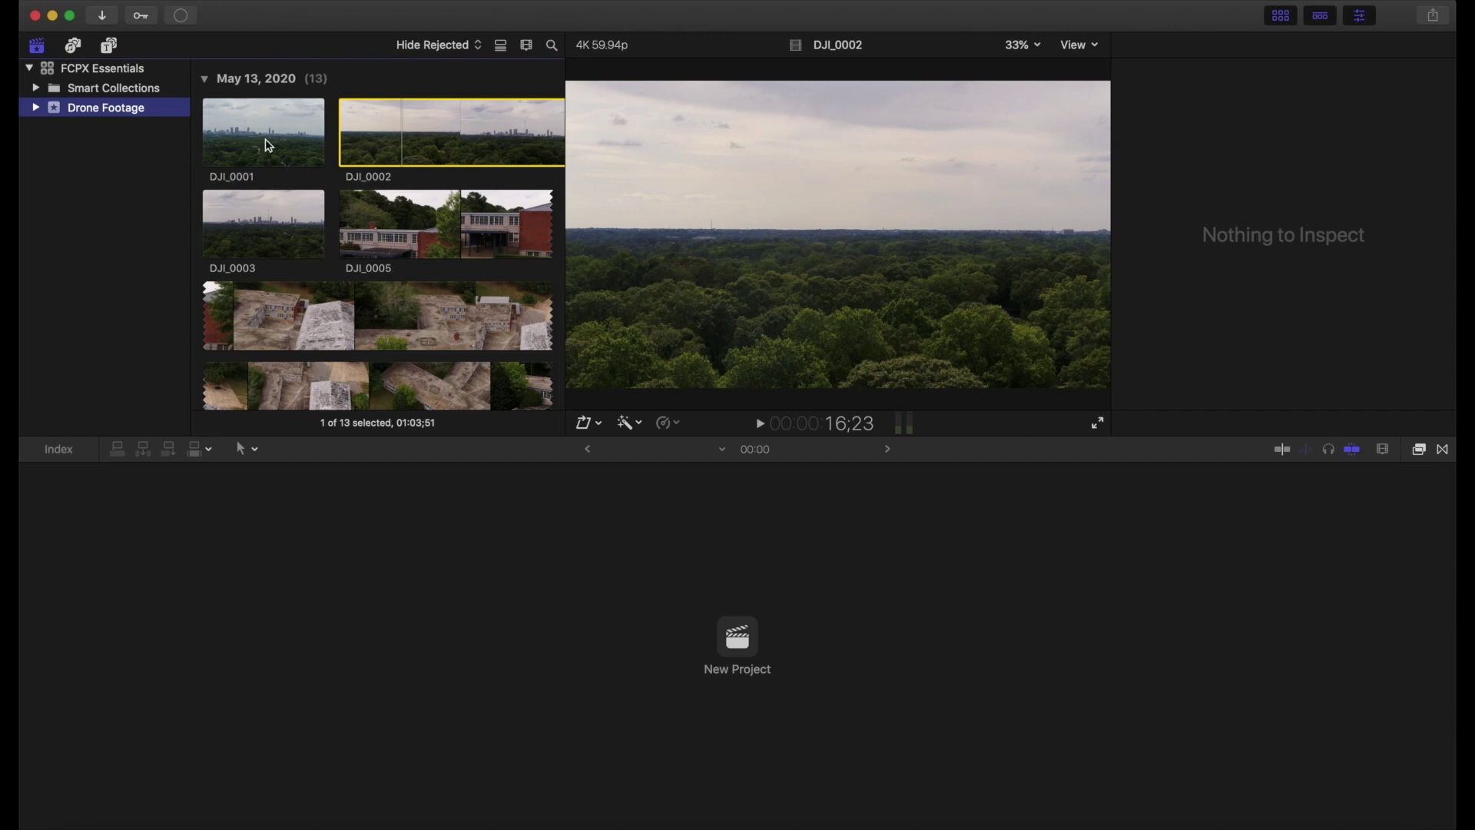
{"action": "left_click", "coordinate": [503, 146]}
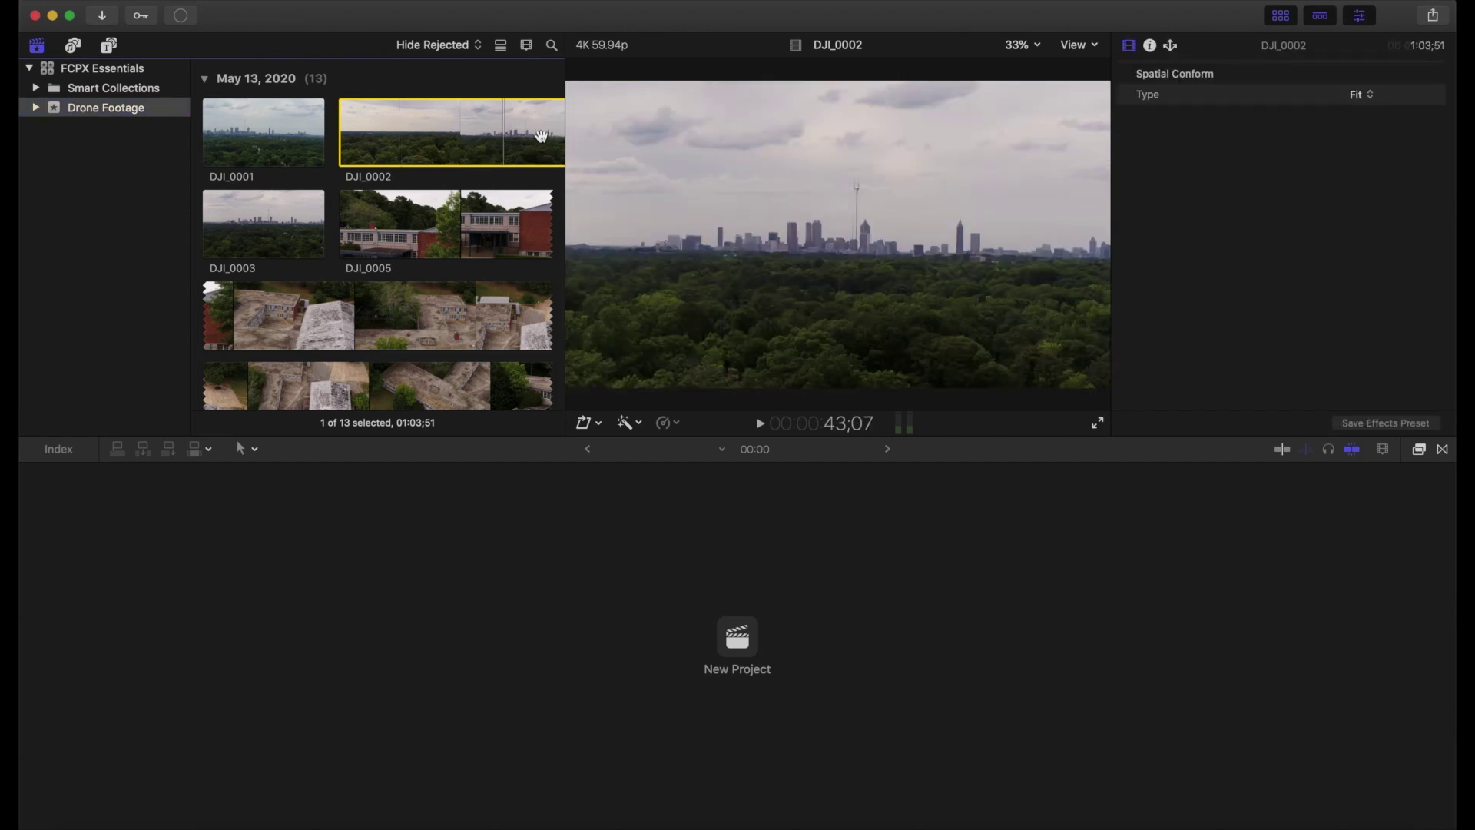
{"action": "left_click", "coordinate": [276, 223]}
{"action": "scroll", "coordinate": [415, 265], "scroll_direction": "down", "scroll_amount": 5}
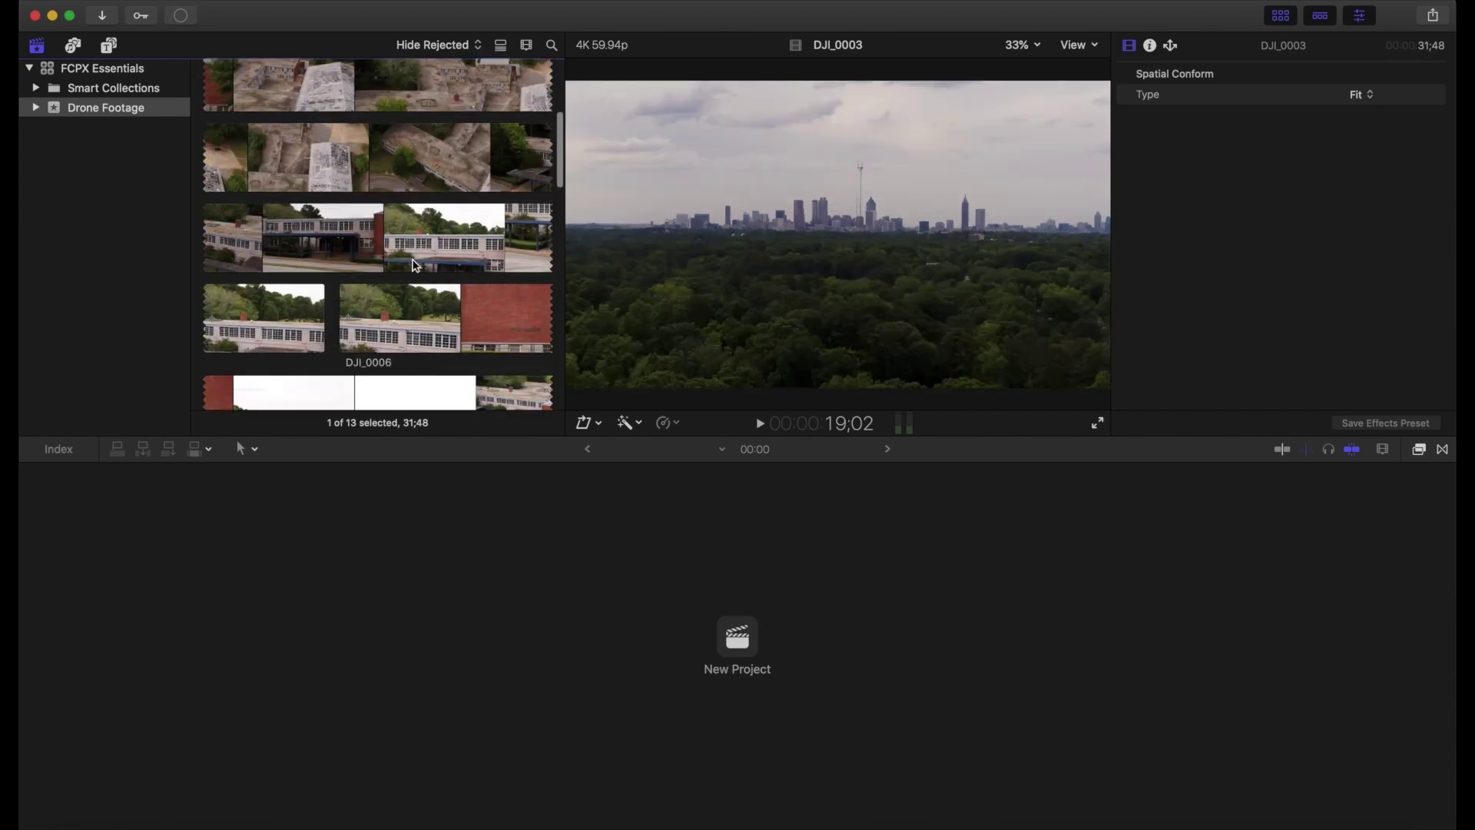
{"action": "scroll", "coordinate": [415, 265], "scroll_direction": "down", "scroll_amount": 10}
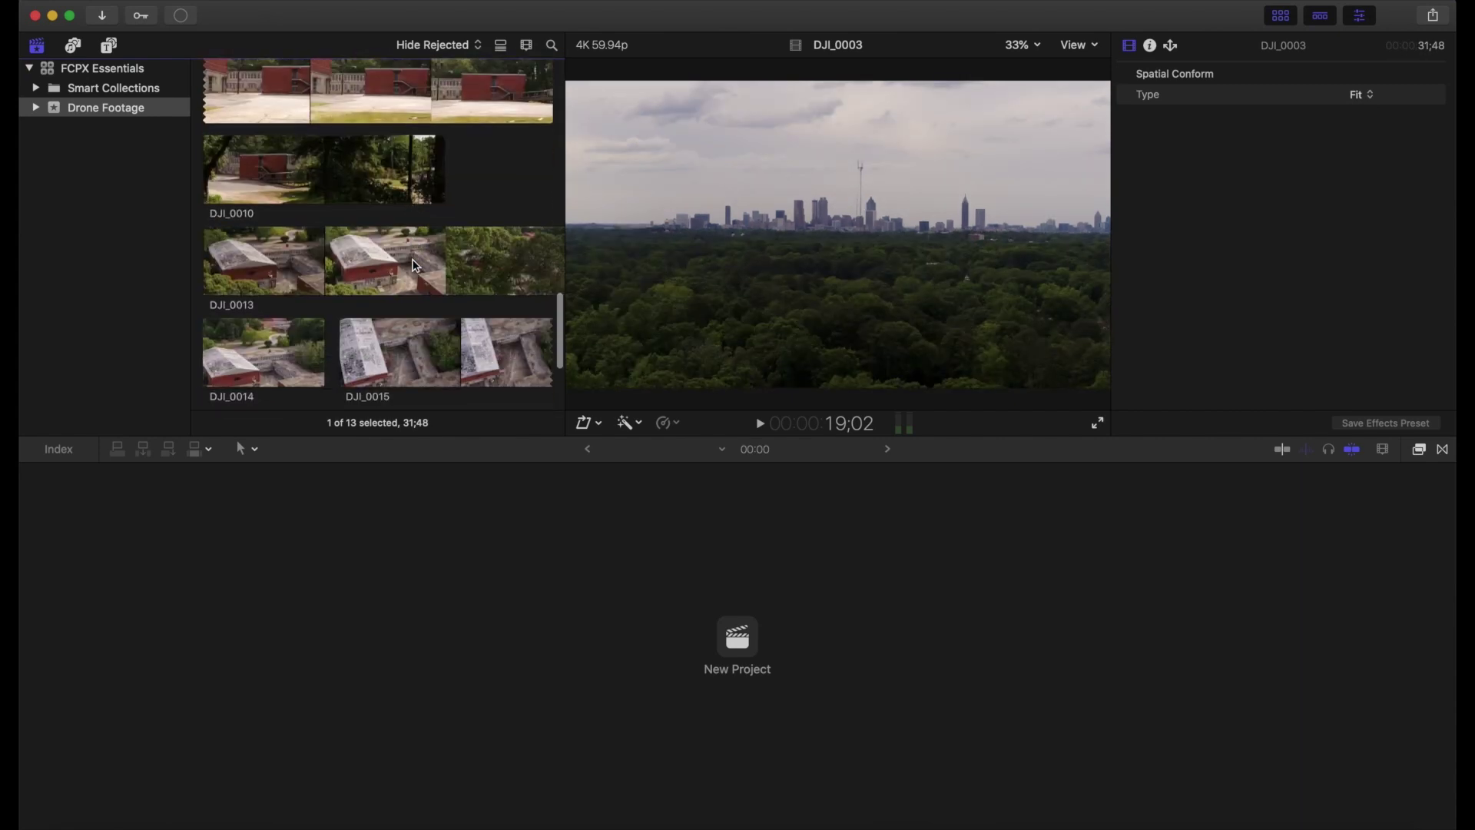
{"action": "scroll", "coordinate": [415, 265], "scroll_direction": "up", "scroll_amount": 15}
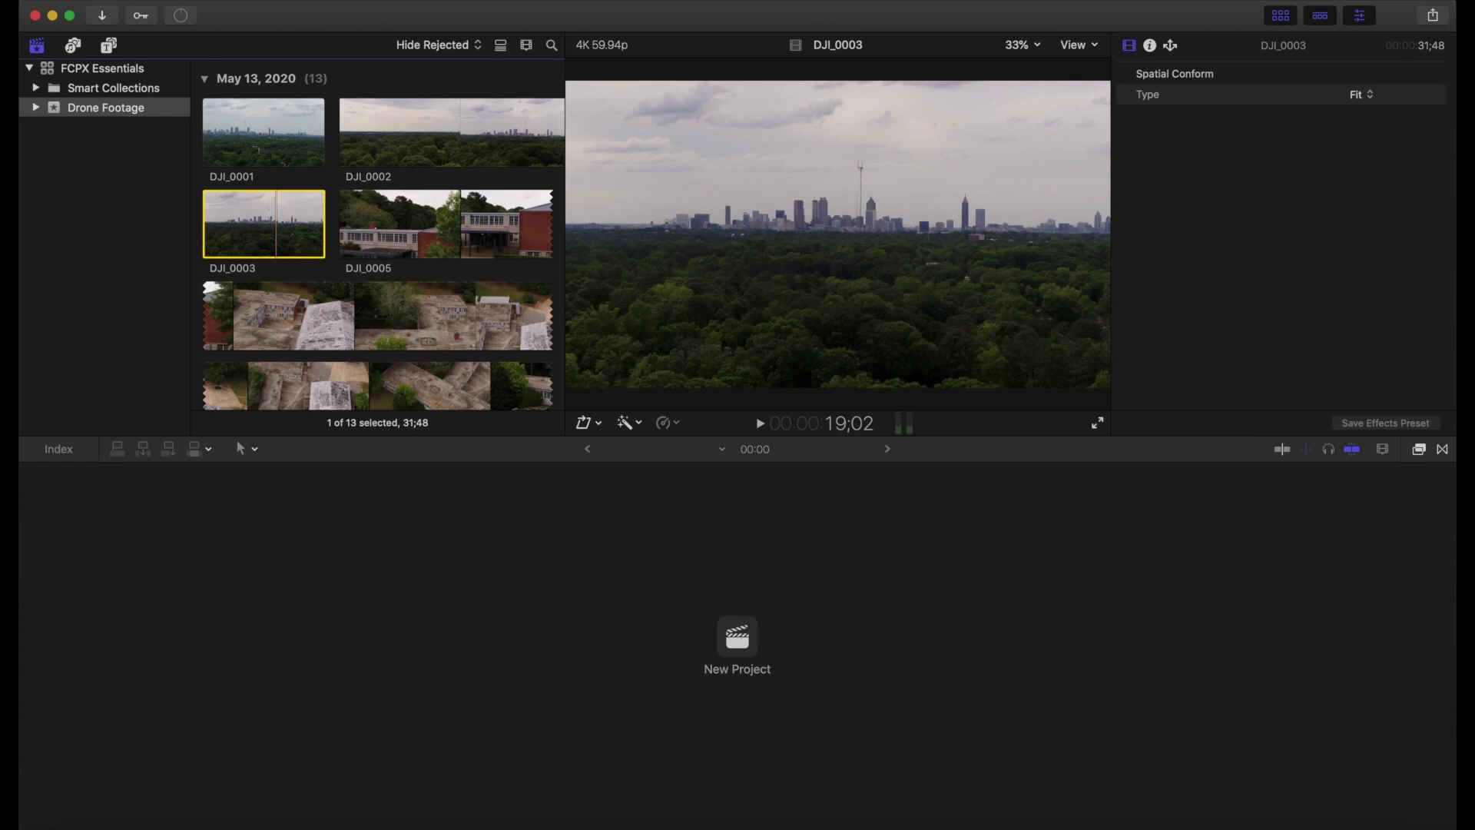
Step: Create a new event named 'Skyline' with a new project, and select it in the sidebar
{"action": "left_click", "coordinate": [169, 0]}
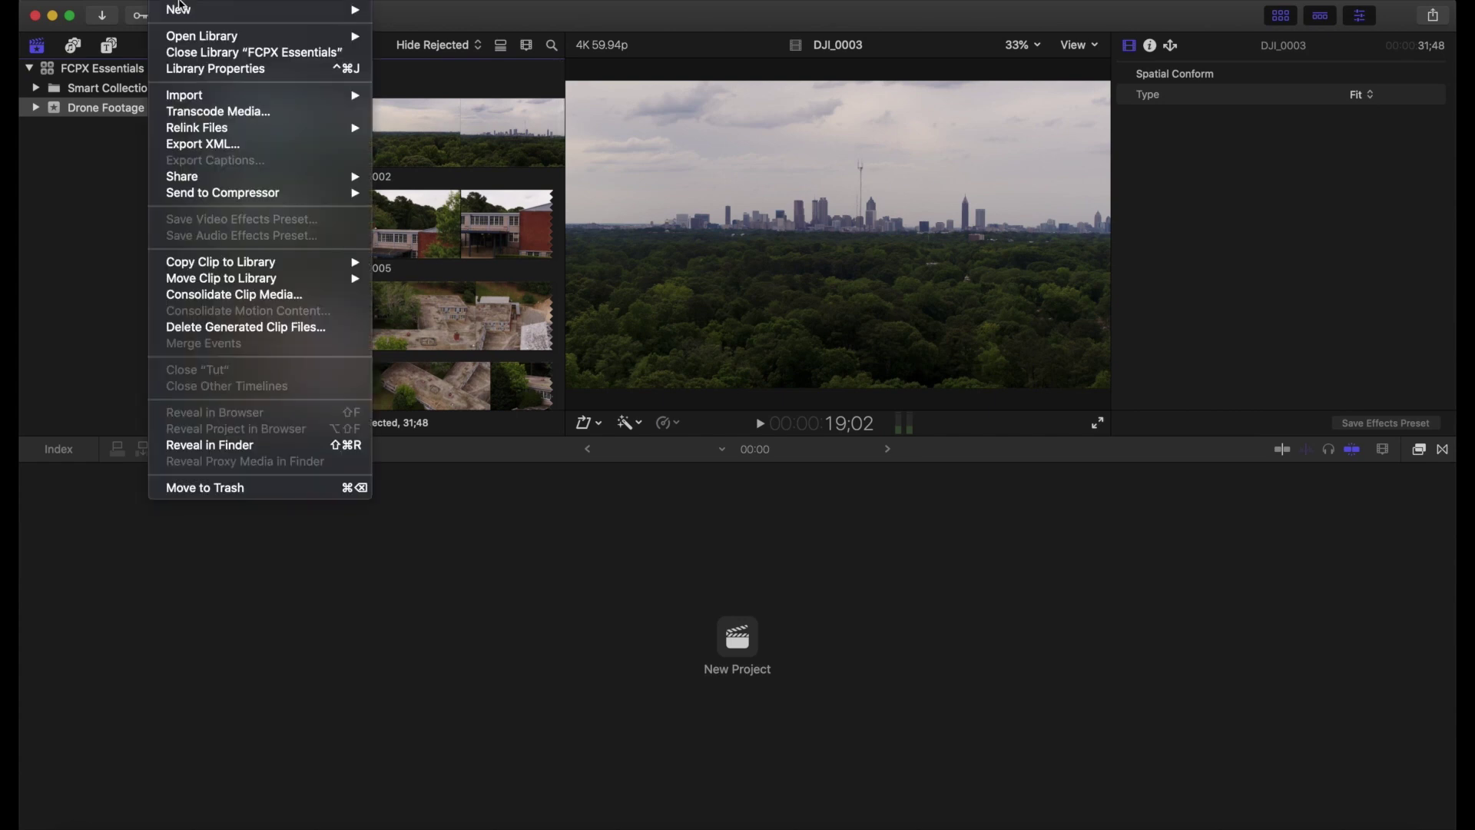
{"action": "mouse_move", "coordinate": [364, 43]}
{"action": "mouse_move", "coordinate": [334, 12]}
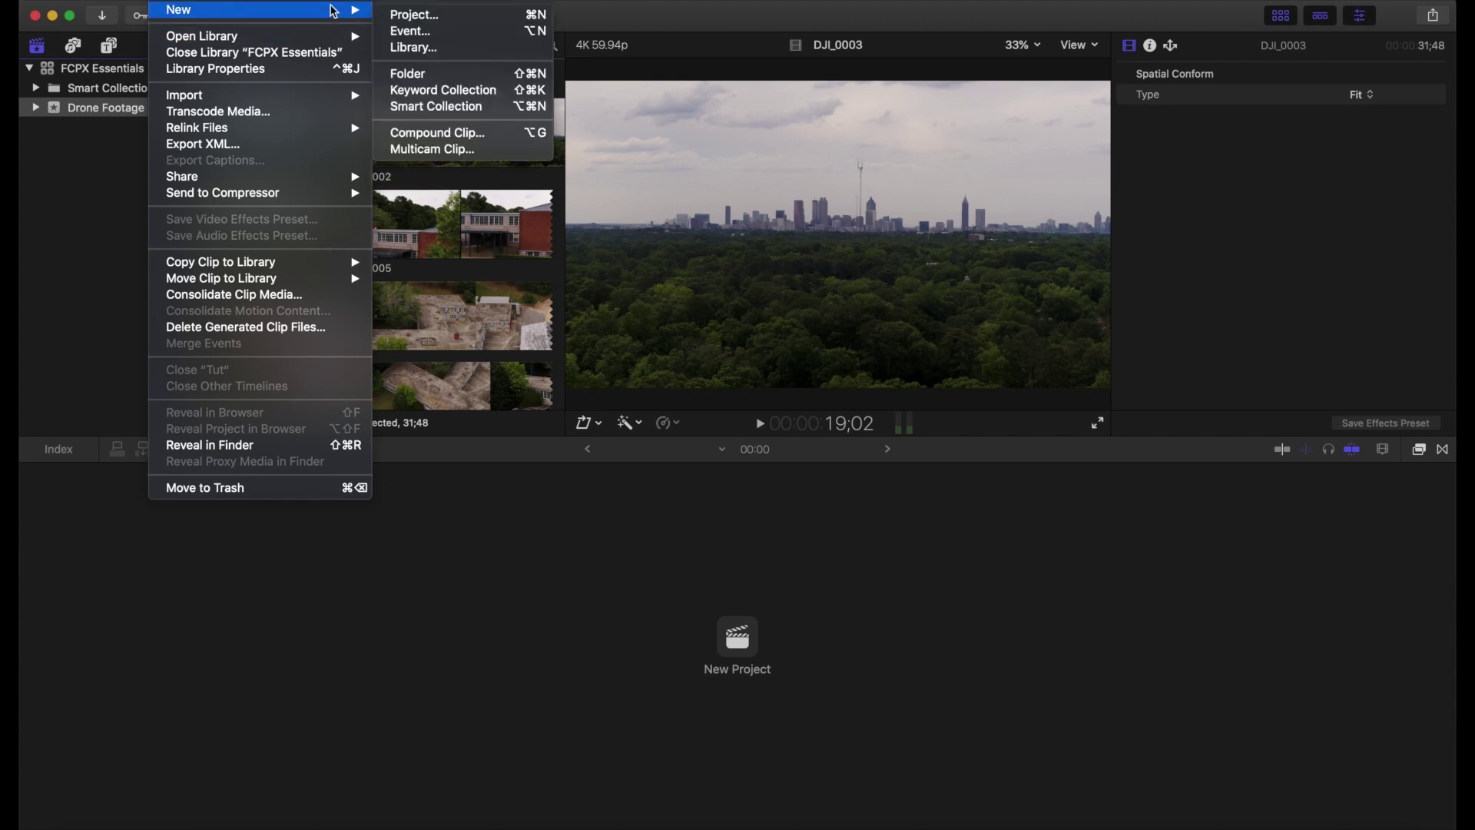
{"action": "left_click", "coordinate": [405, 30]}
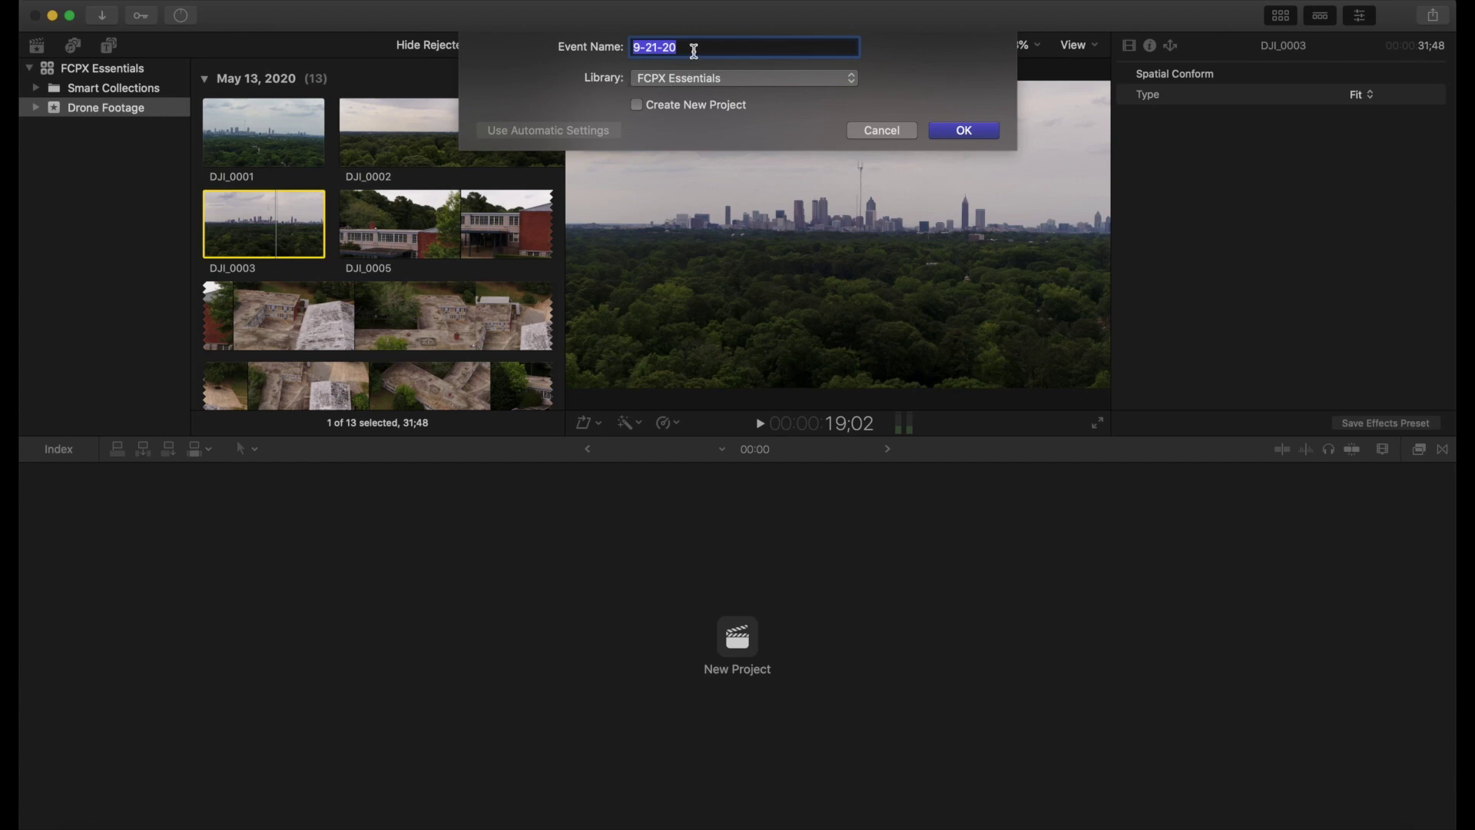
{"action": "type", "text": "Skyline"}
{"action": "left_click", "coordinate": [637, 105]}
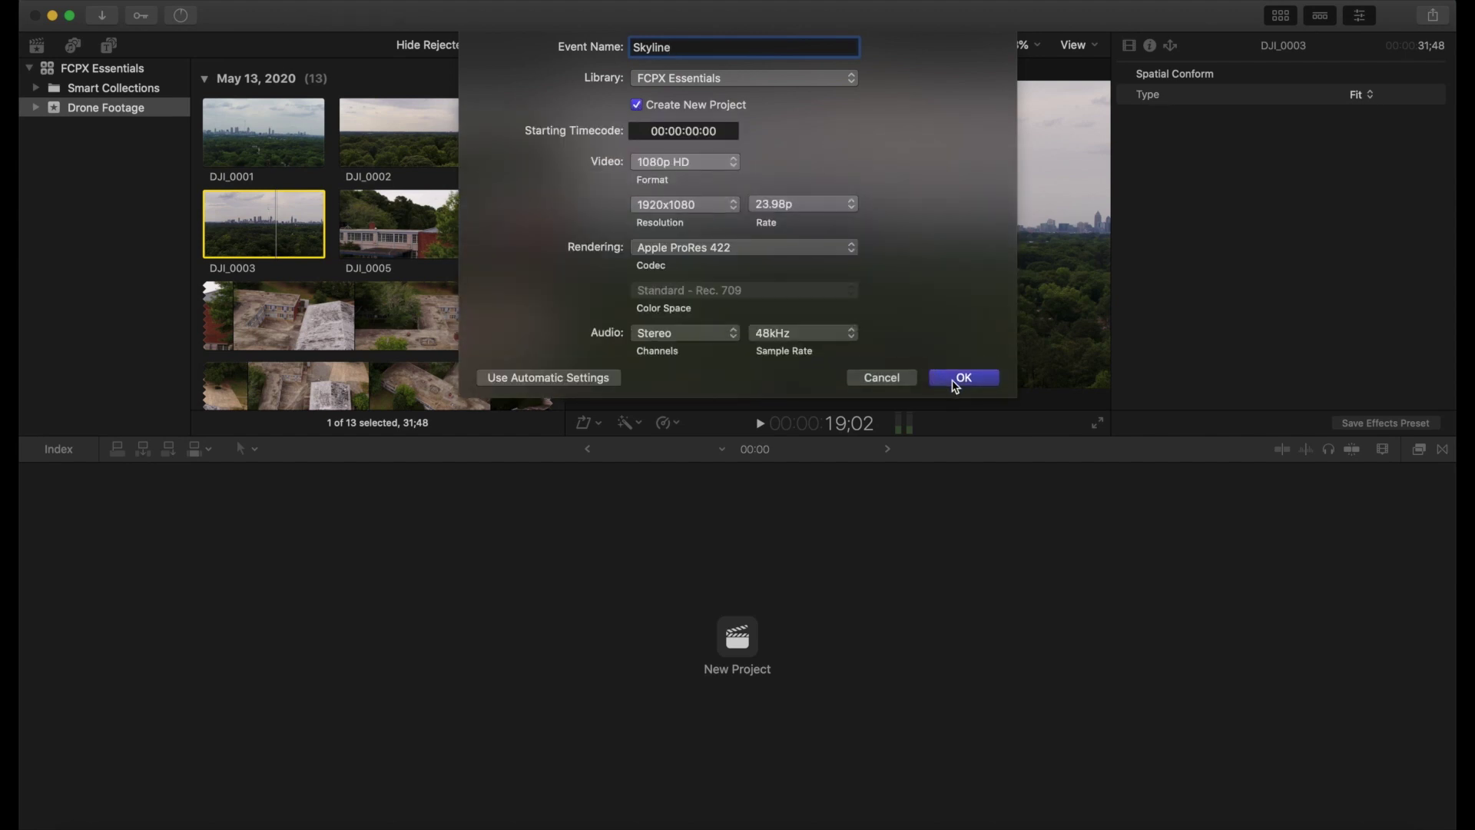
{"action": "left_click", "coordinate": [955, 384]}
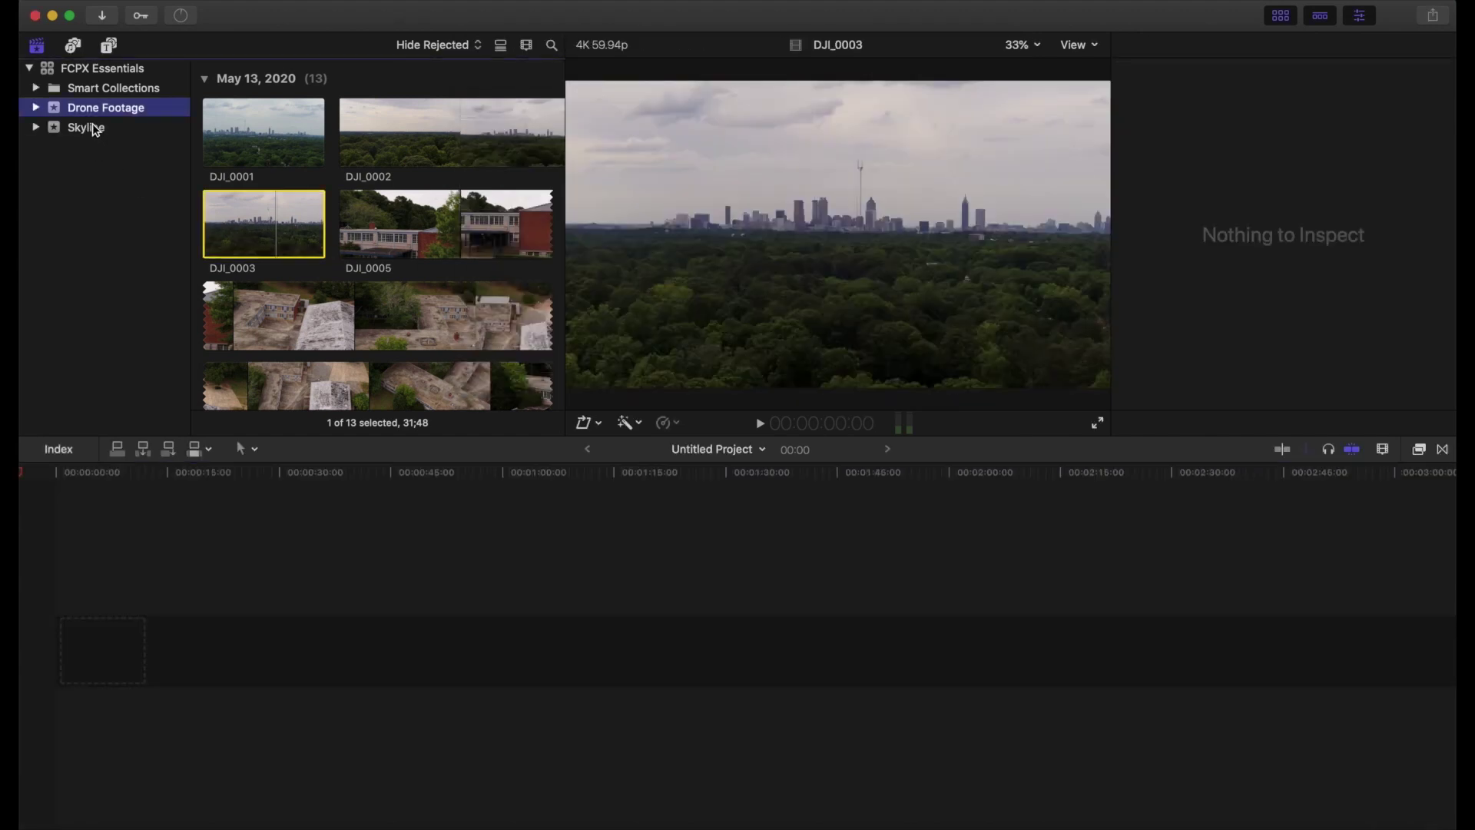
{"action": "left_click", "coordinate": [86, 128]}
Step: Move clips DJI_0001 through DJI_0003 from Drone Footage into the Skyline event
{"action": "left_click", "coordinate": [105, 108]}
{"action": "left_click", "coordinate": [279, 136]}
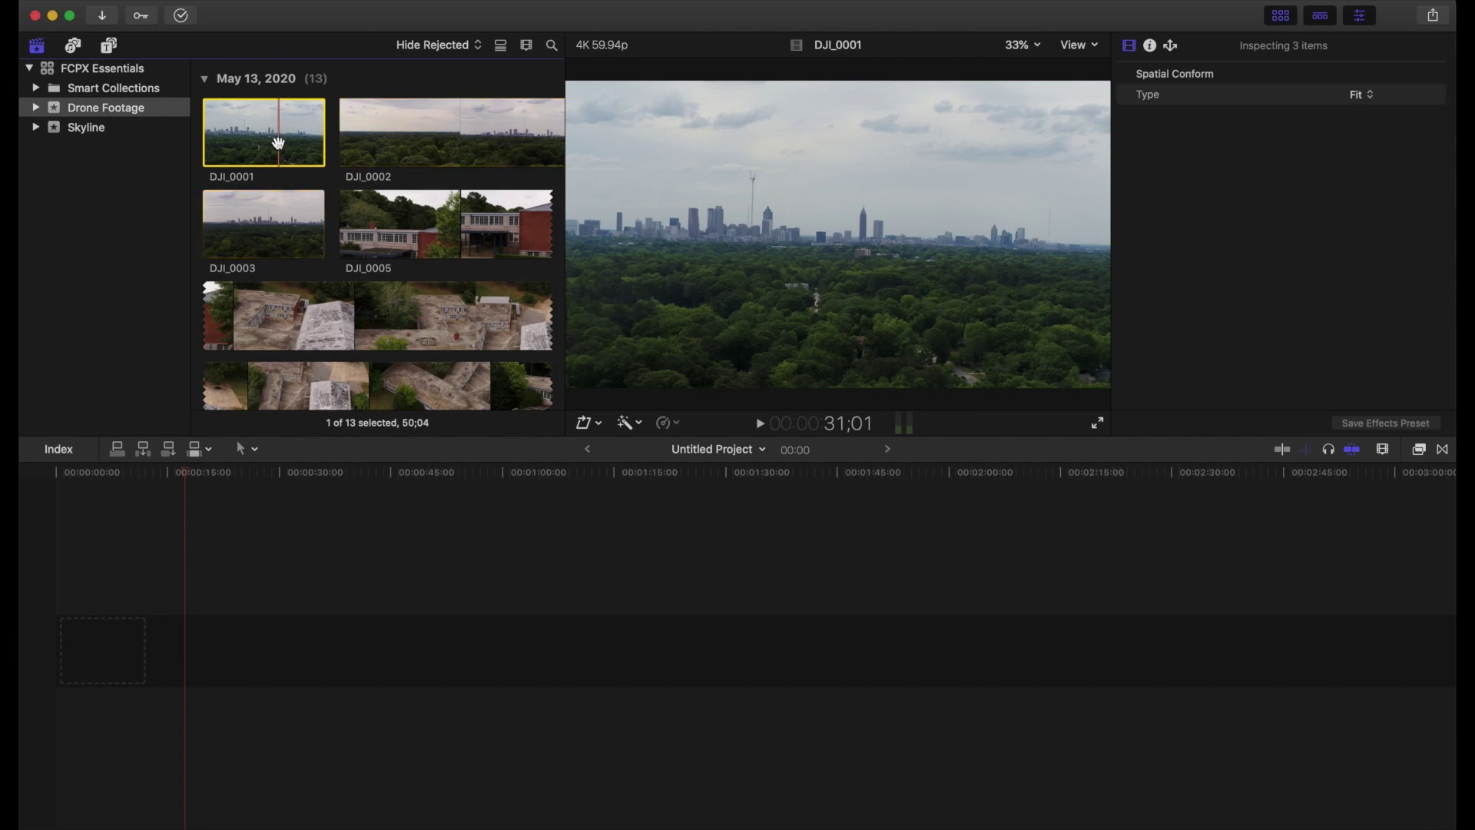
{"action": "left_click", "coordinate": [279, 206], "text": "shift"}
{"action": "left_click_drag", "start_coordinate": [279, 206], "coordinate": [95, 135]}
{"action": "left_click", "coordinate": [95, 135]}
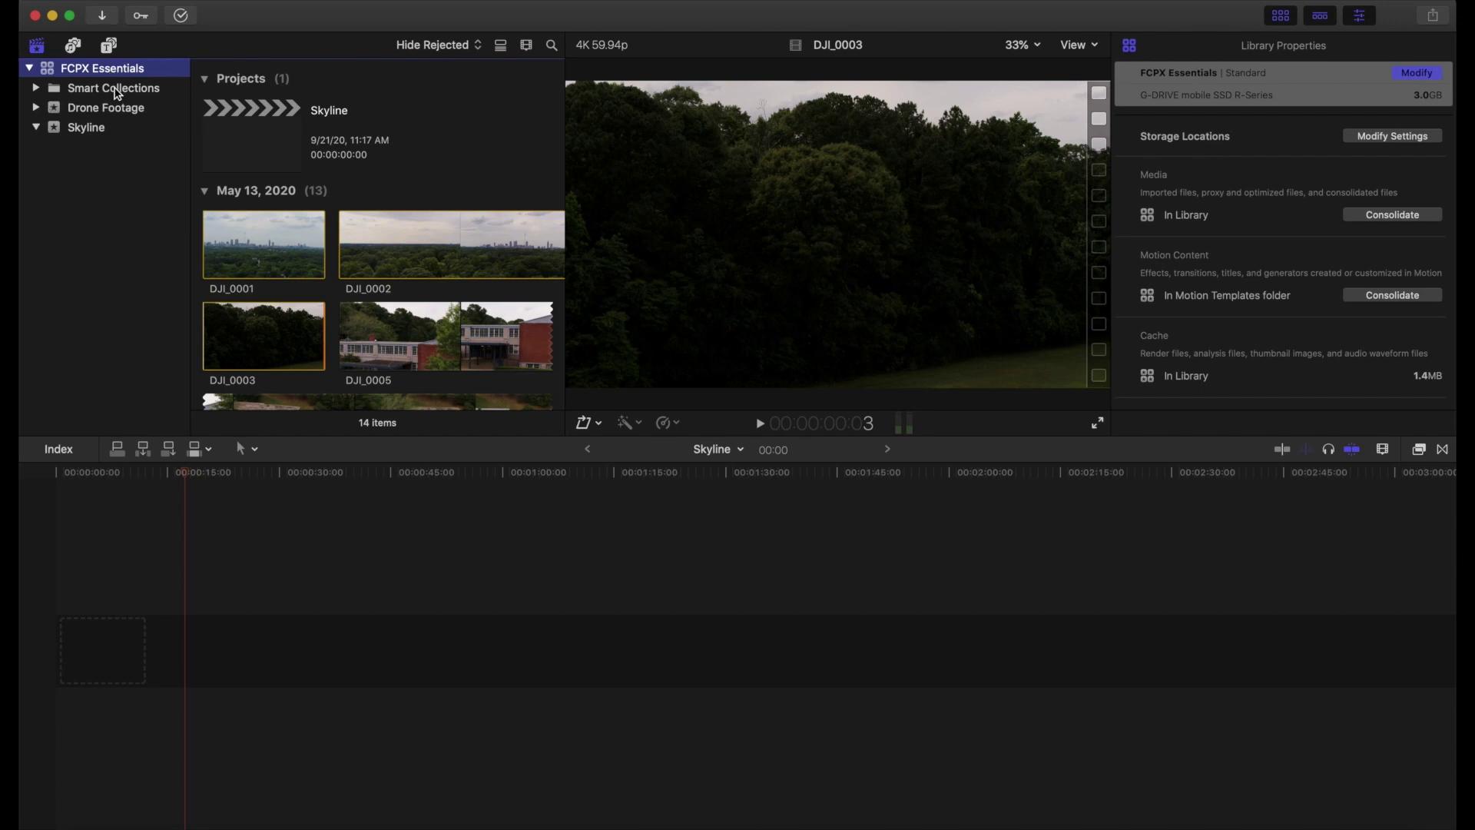
{"action": "left_click", "coordinate": [91, 127]}
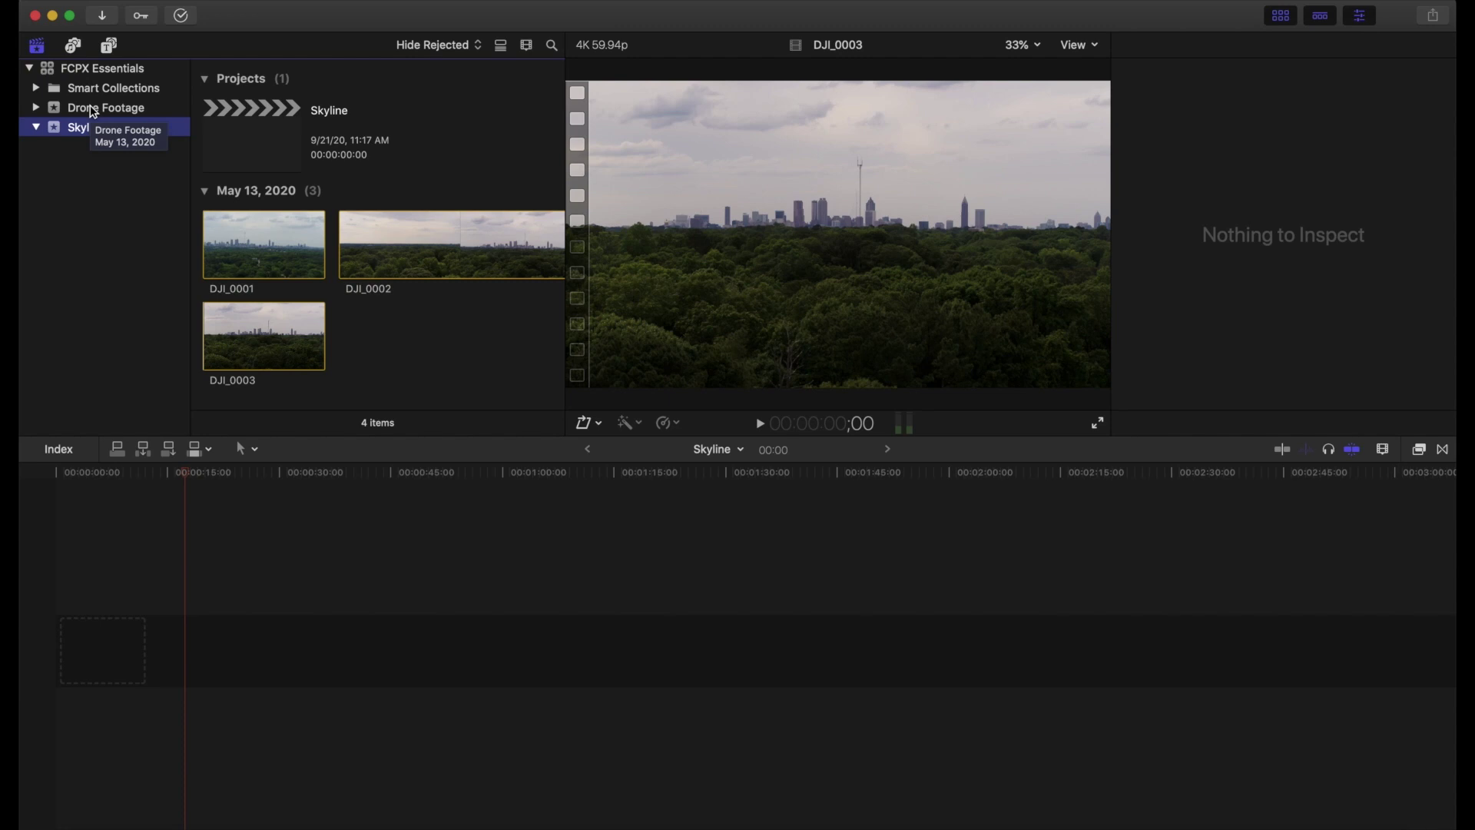
{"action": "left_click", "coordinate": [93, 110]}
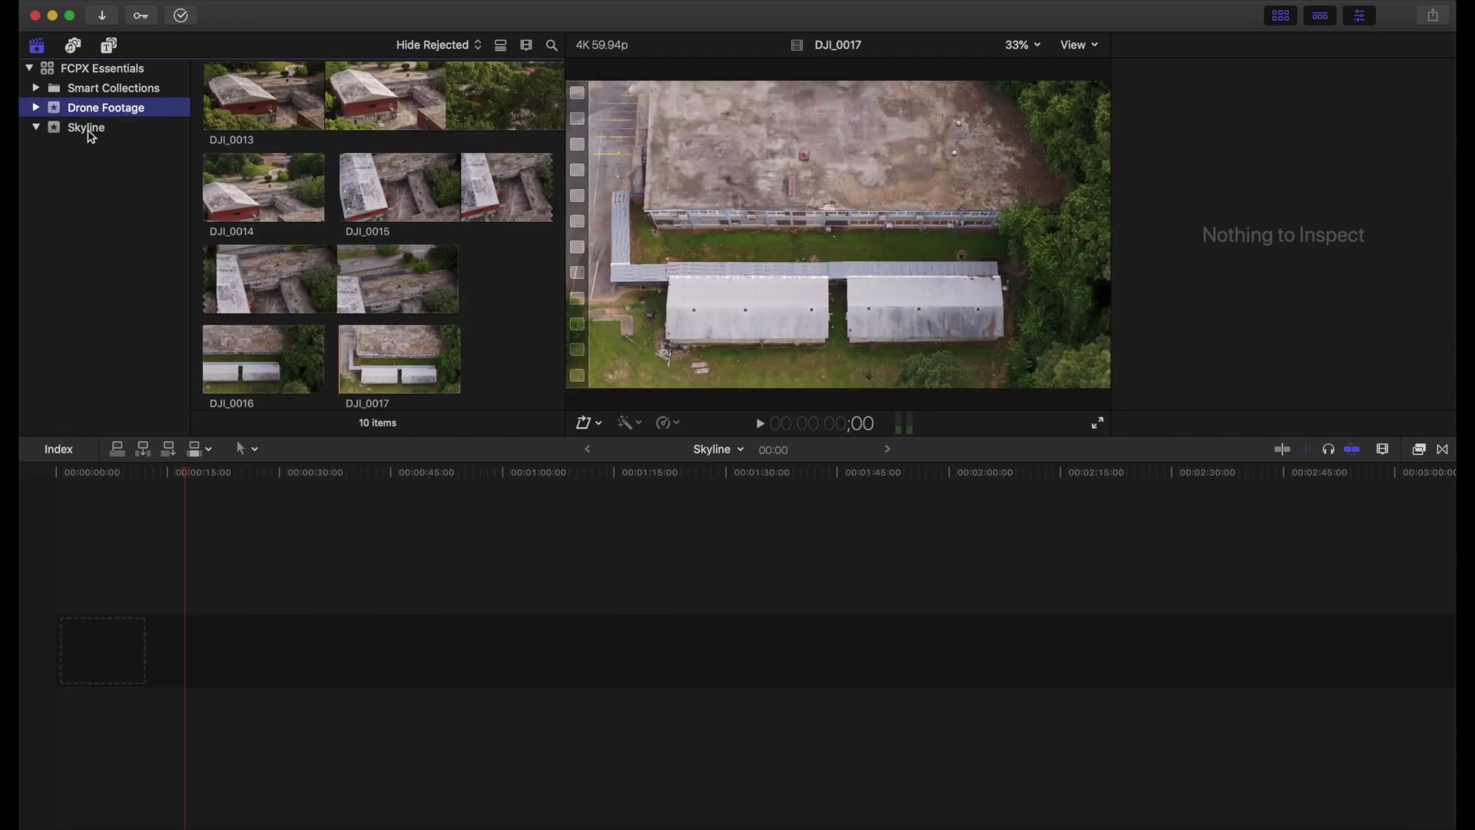
{"action": "left_click", "coordinate": [90, 133]}
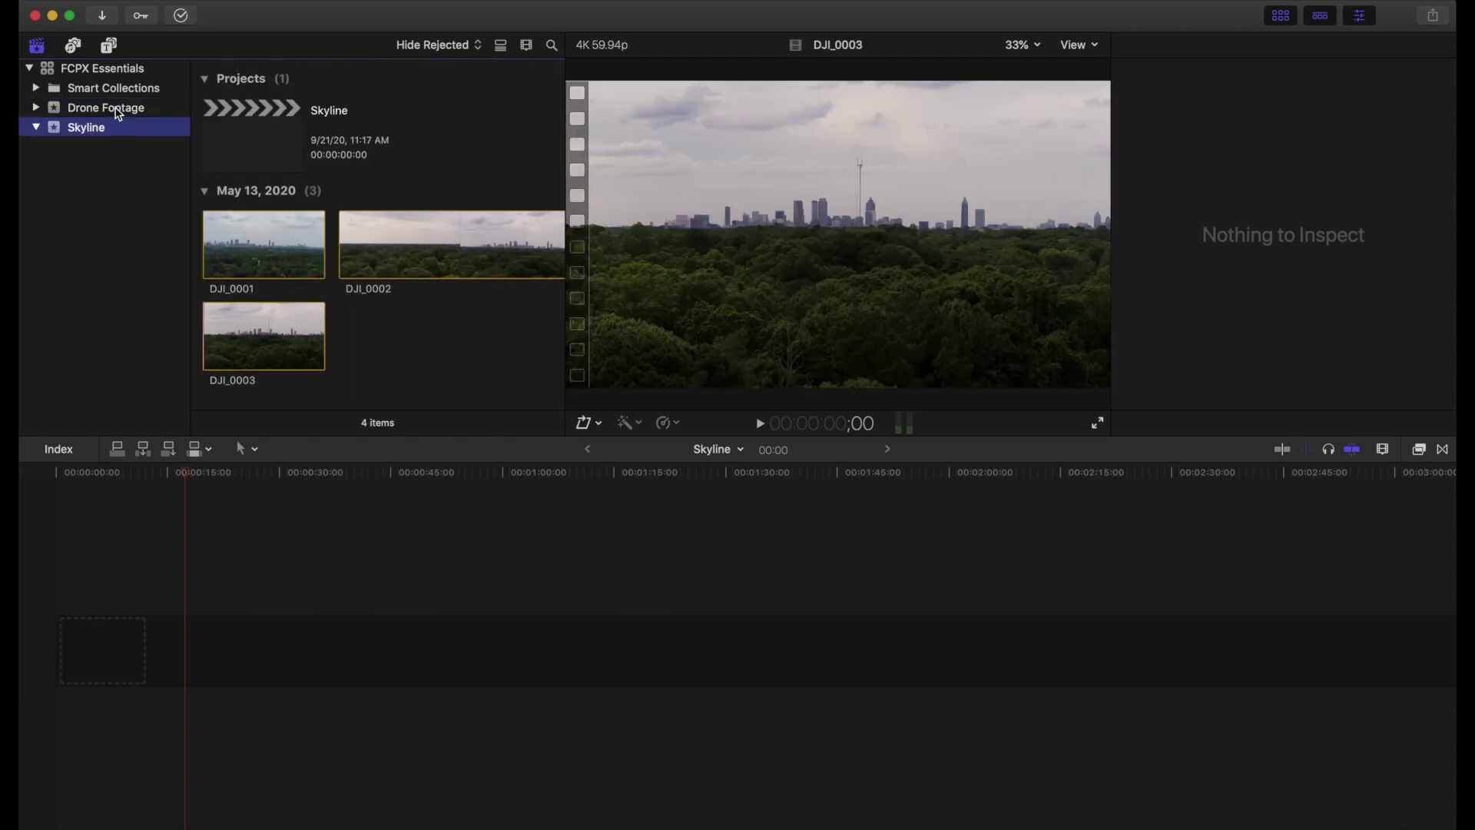
{"action": "left_click", "coordinate": [118, 114]}
{"action": "left_click", "coordinate": [108, 73]}
{"action": "scroll", "coordinate": [305, 161], "scroll_direction": "down", "scroll_amount": 3}
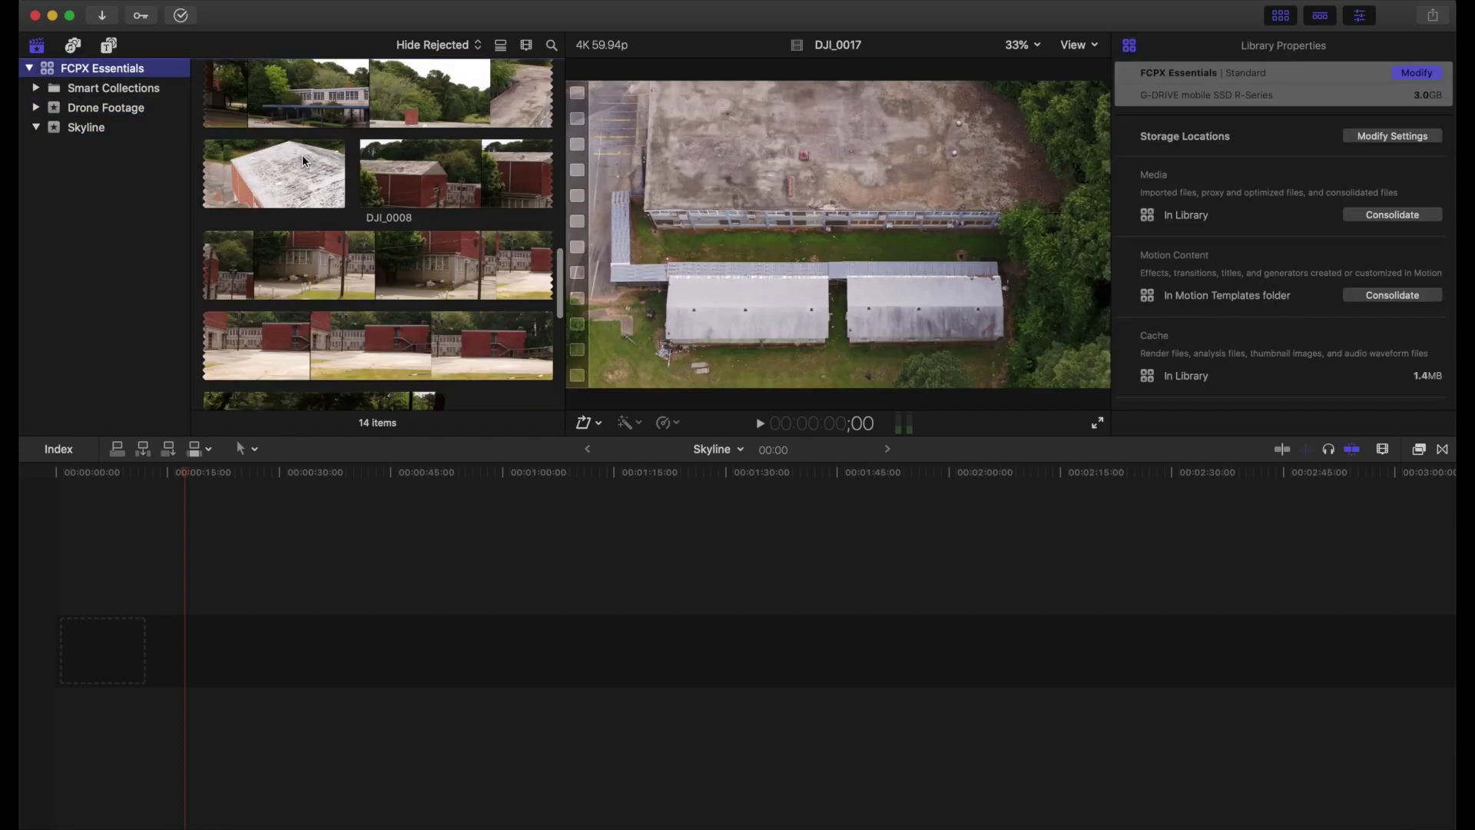
{"action": "scroll", "coordinate": [304, 161], "scroll_direction": "up", "scroll_amount": 5}
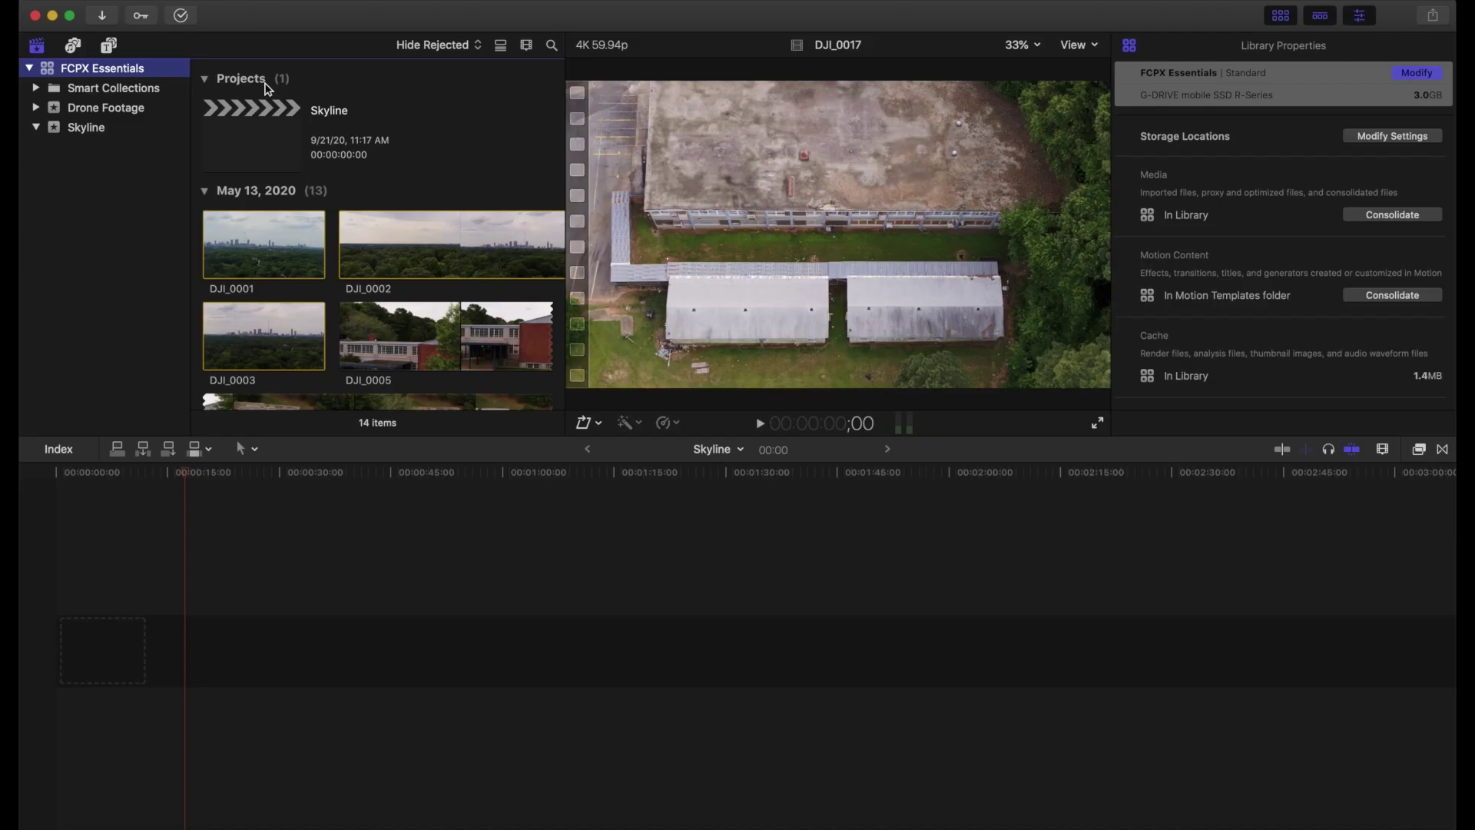
{"action": "left_click", "coordinate": [174, 1]}
Step: Create a new 1080p HD, 23.98p project named 'Main Sequence' in the Drone Footage event
{"action": "mouse_move", "coordinate": [178, 9]}
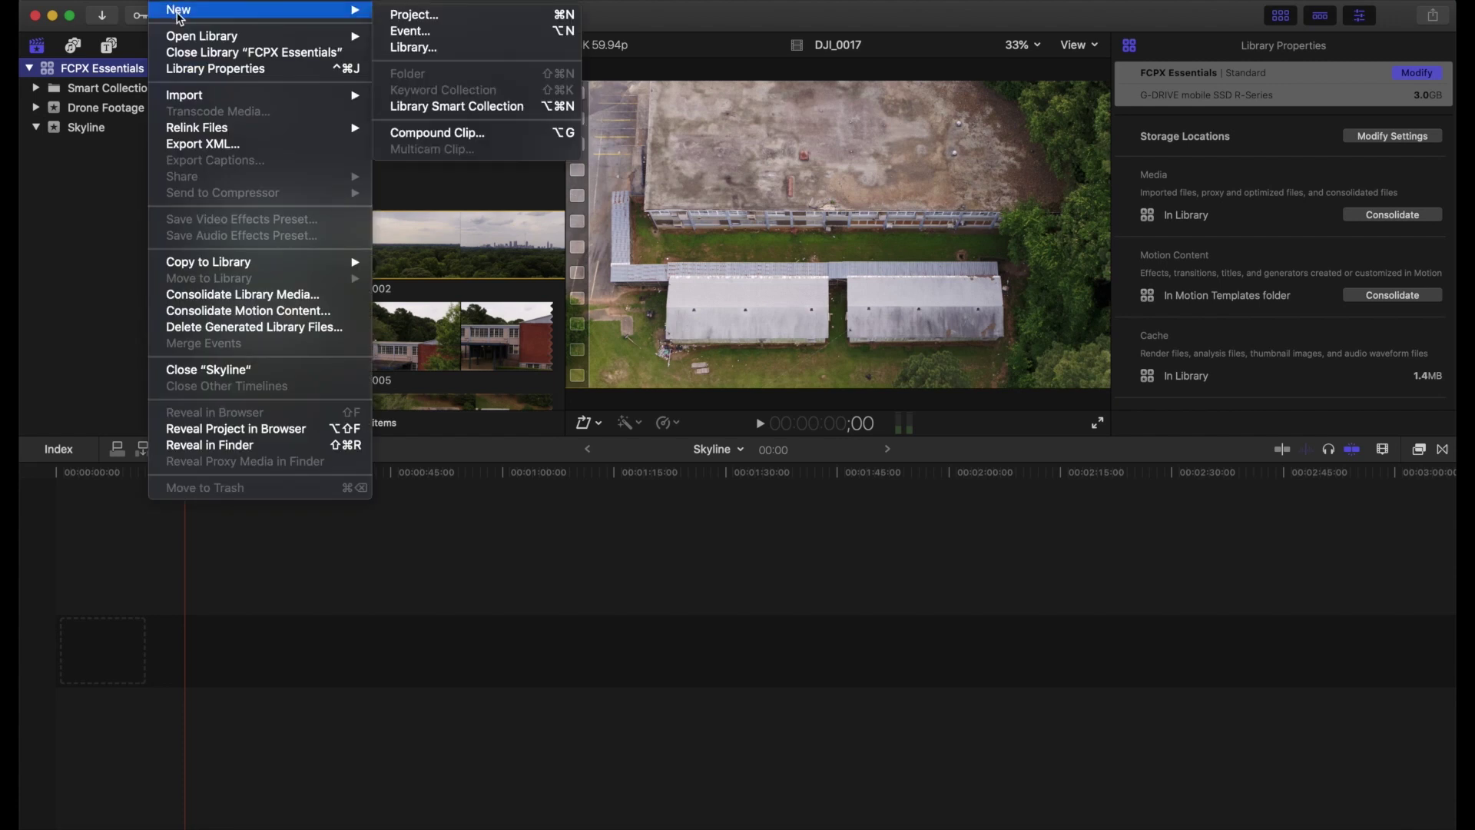
{"action": "left_click", "coordinate": [407, 15]}
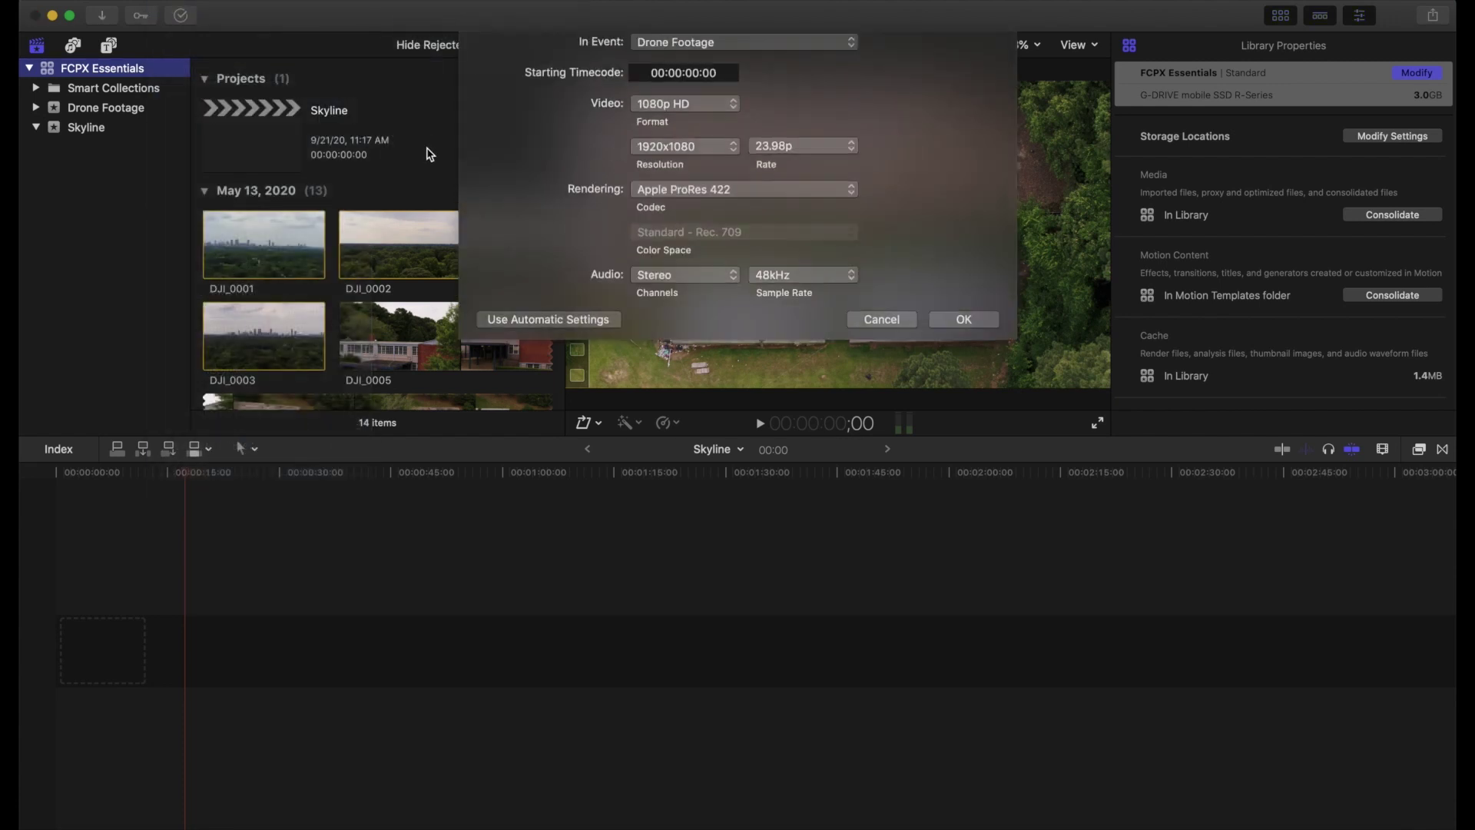
{"action": "type", "text": "MA"}
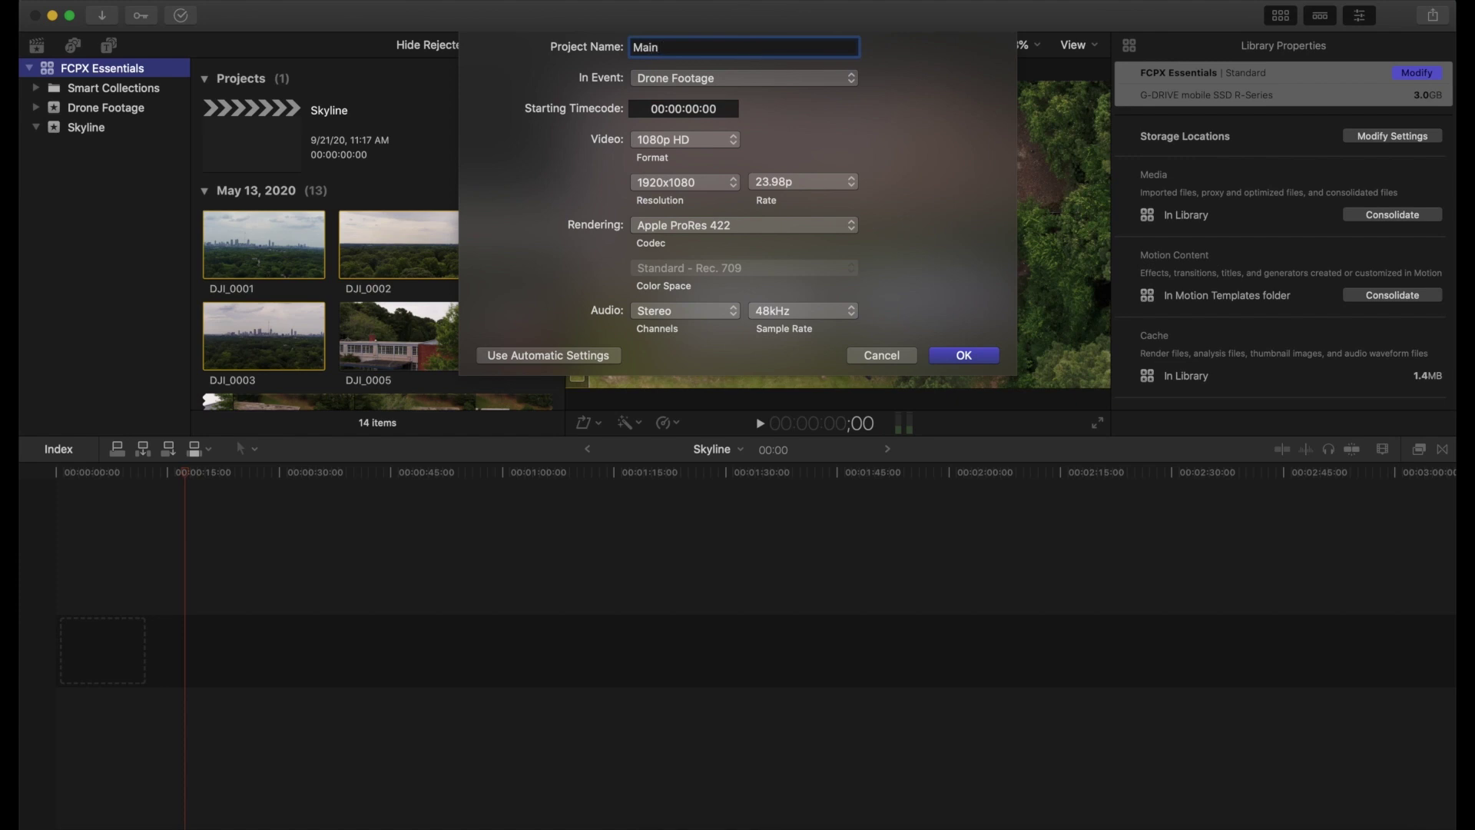
{"action": "key", "text": "Tab"}
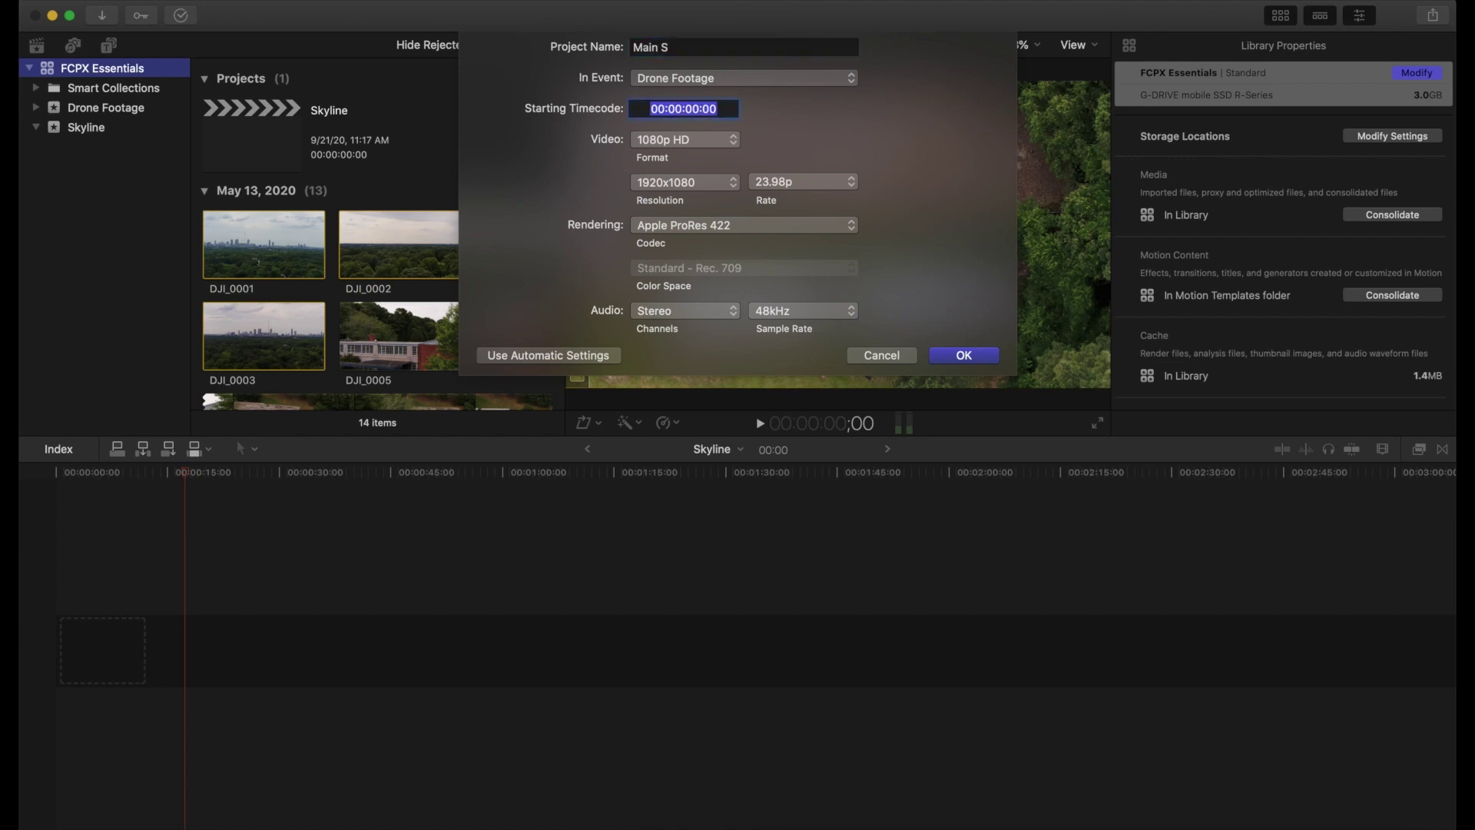
{"action": "left_click", "coordinate": [693, 44]}
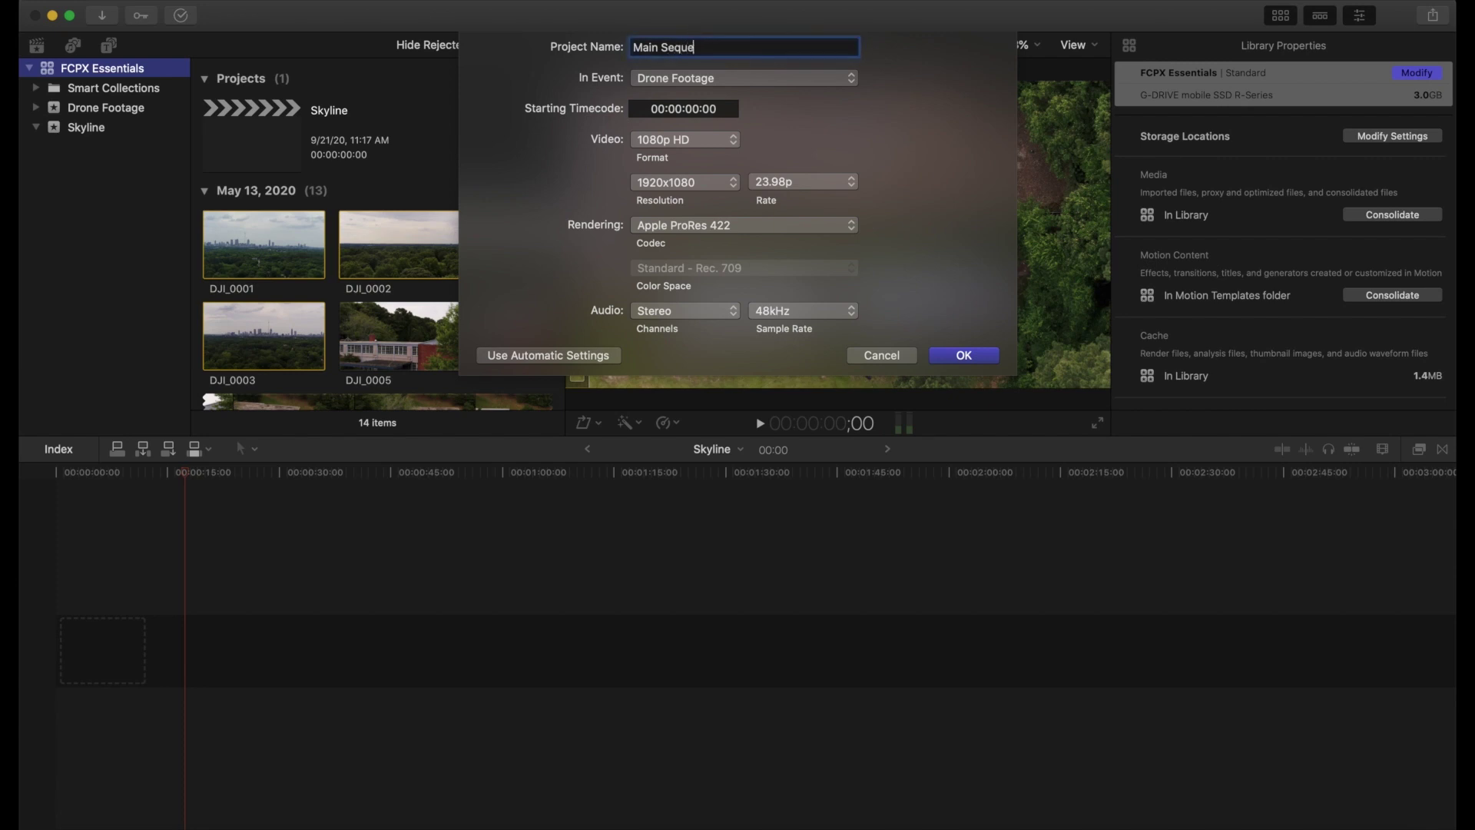
{"action": "key", "text": "Return"}
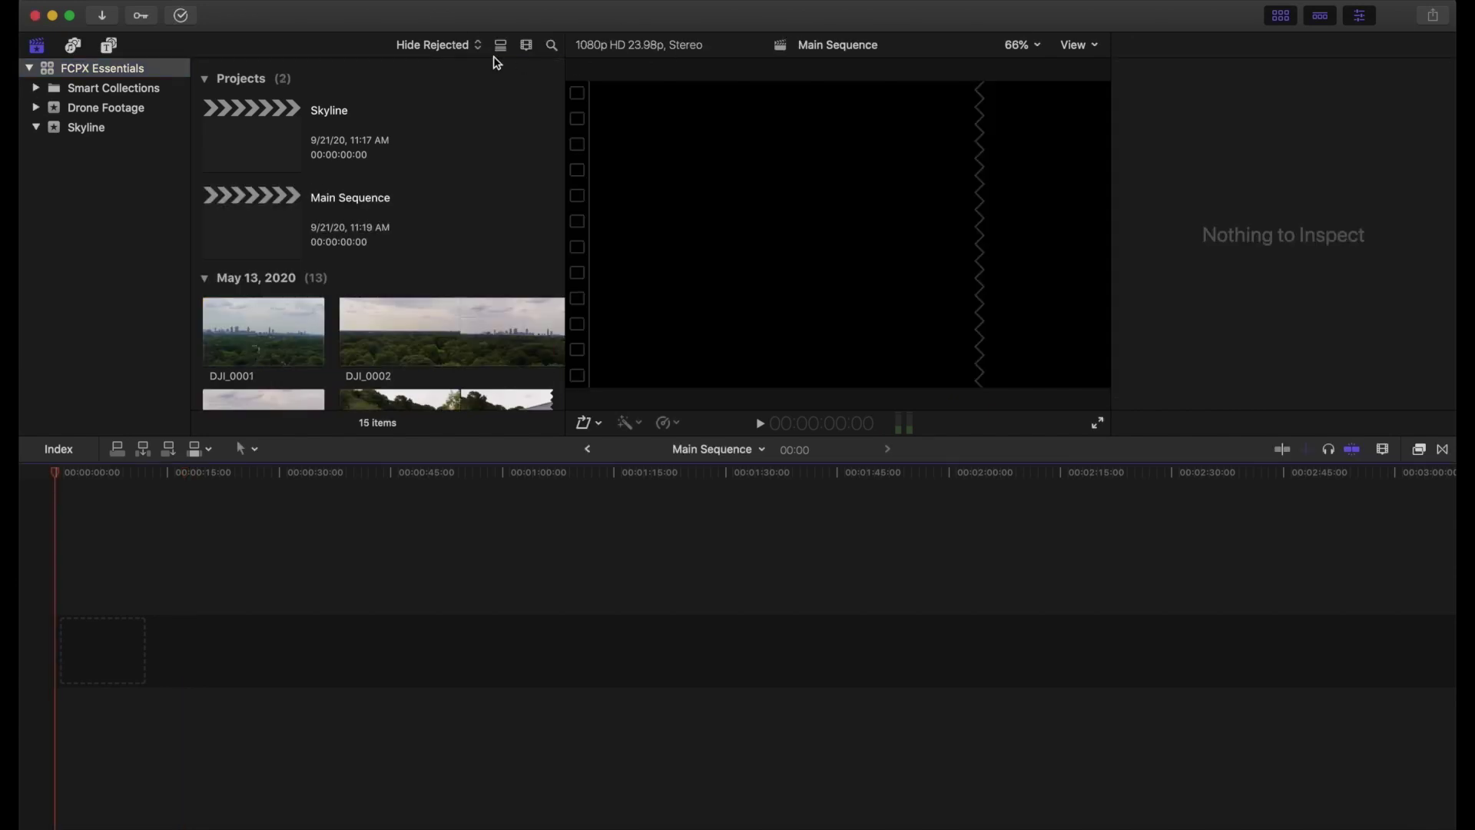
{"action": "left_click", "coordinate": [291, 217]}
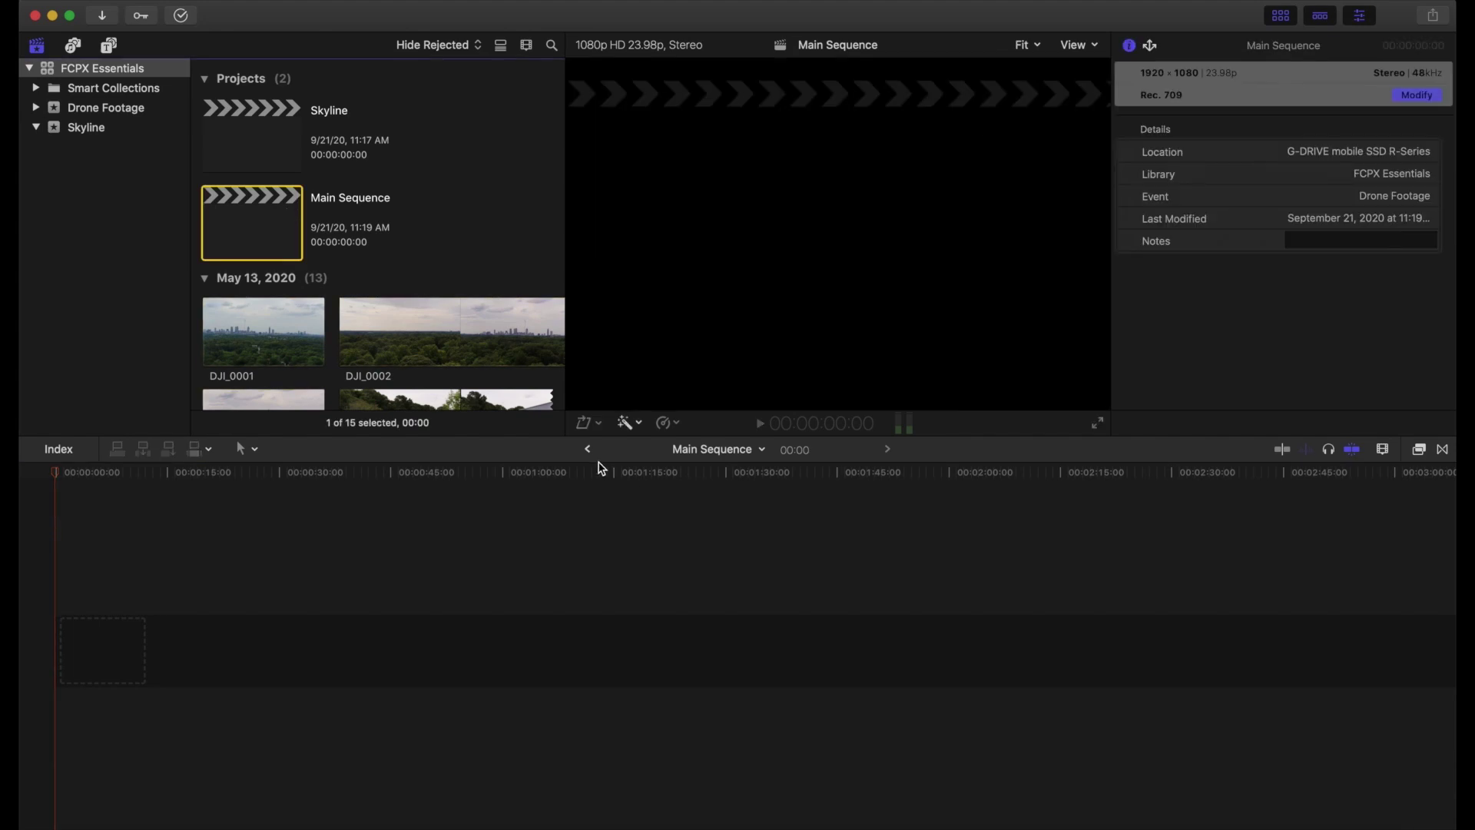
{"action": "left_click", "coordinate": [588, 450]}
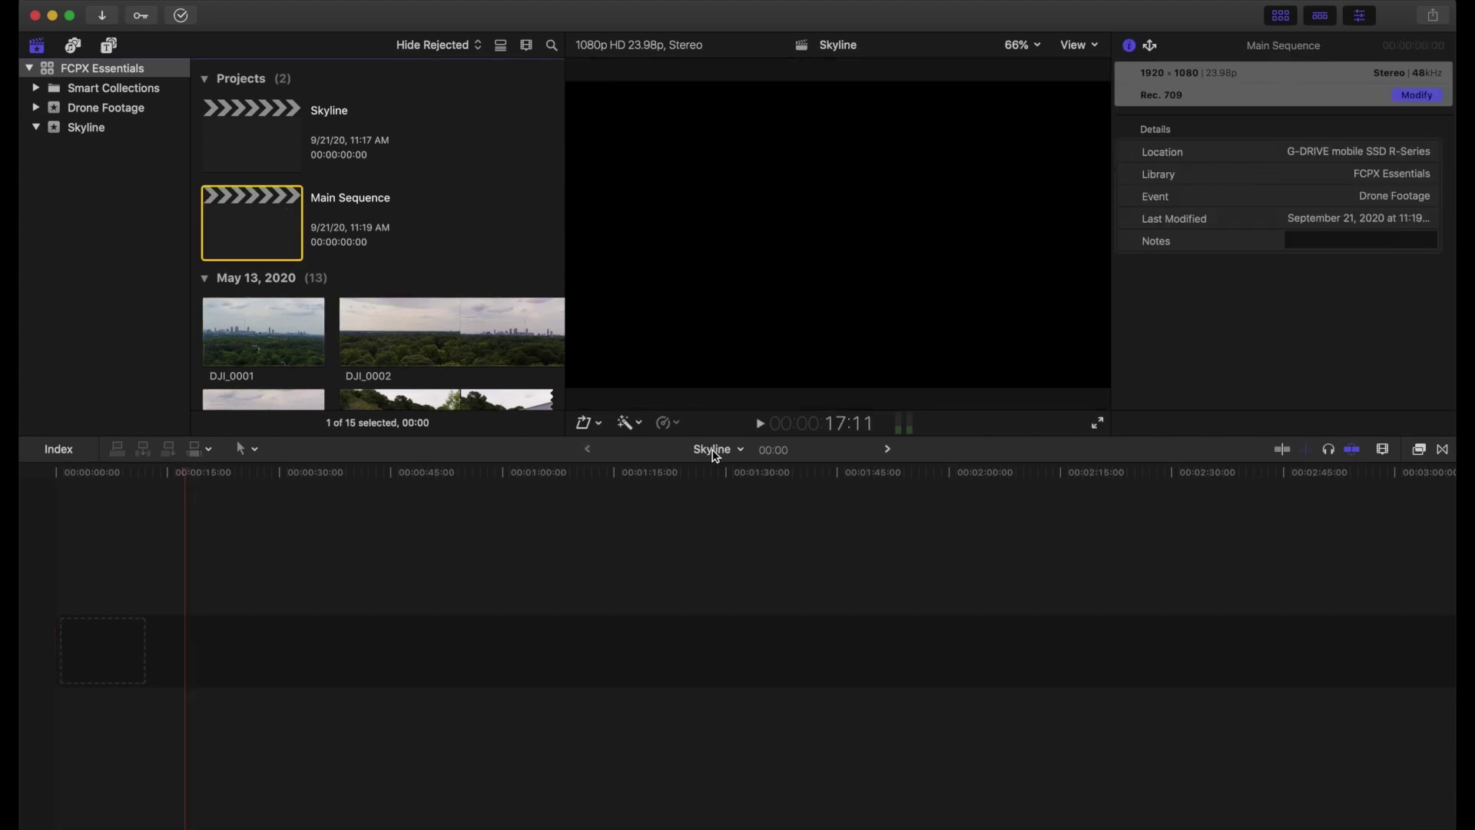
{"action": "left_click", "coordinate": [888, 450]}
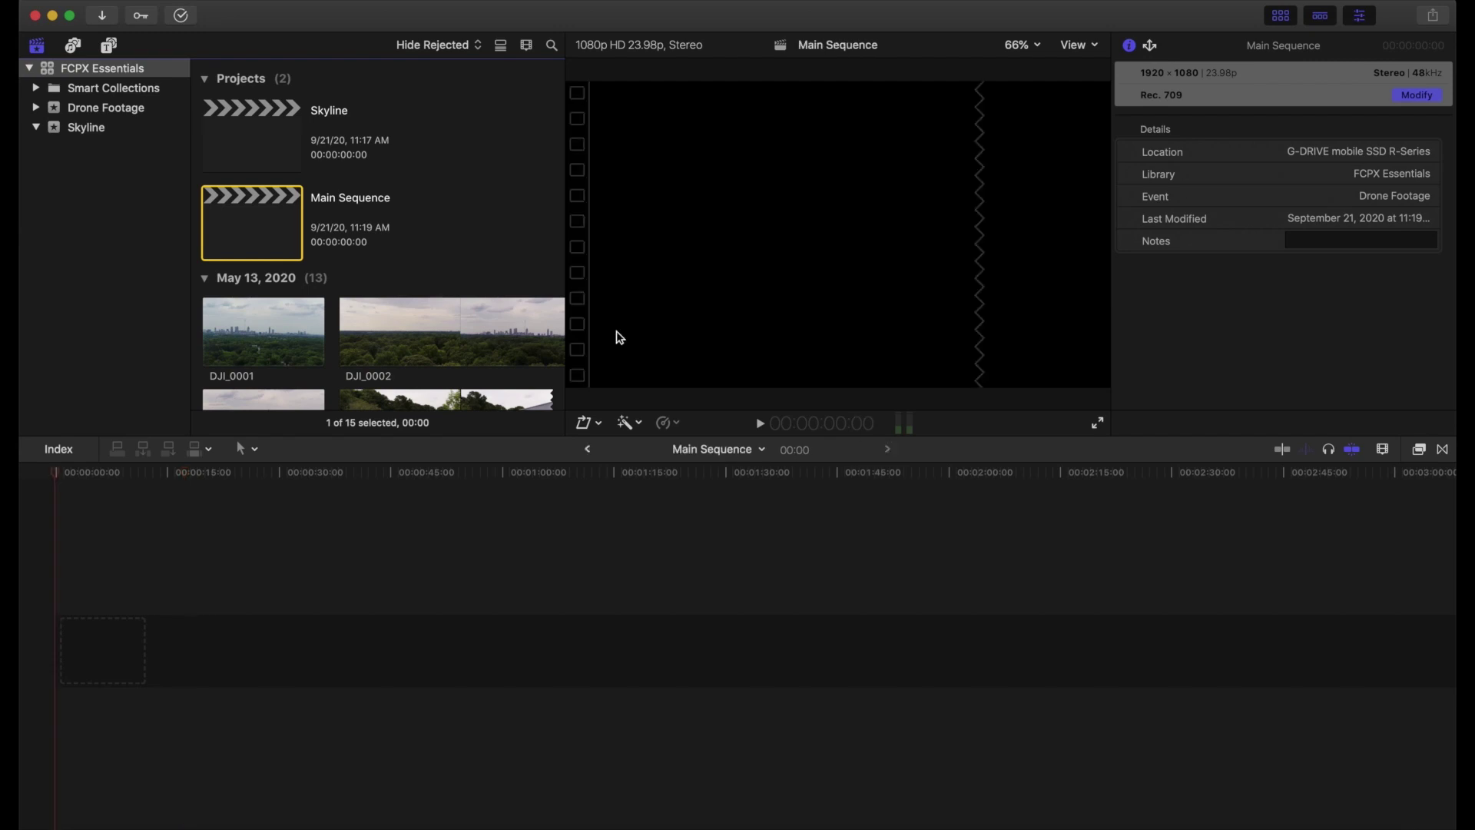
{"action": "scroll", "coordinate": [437, 221], "scroll_direction": "down", "scroll_amount": 2}
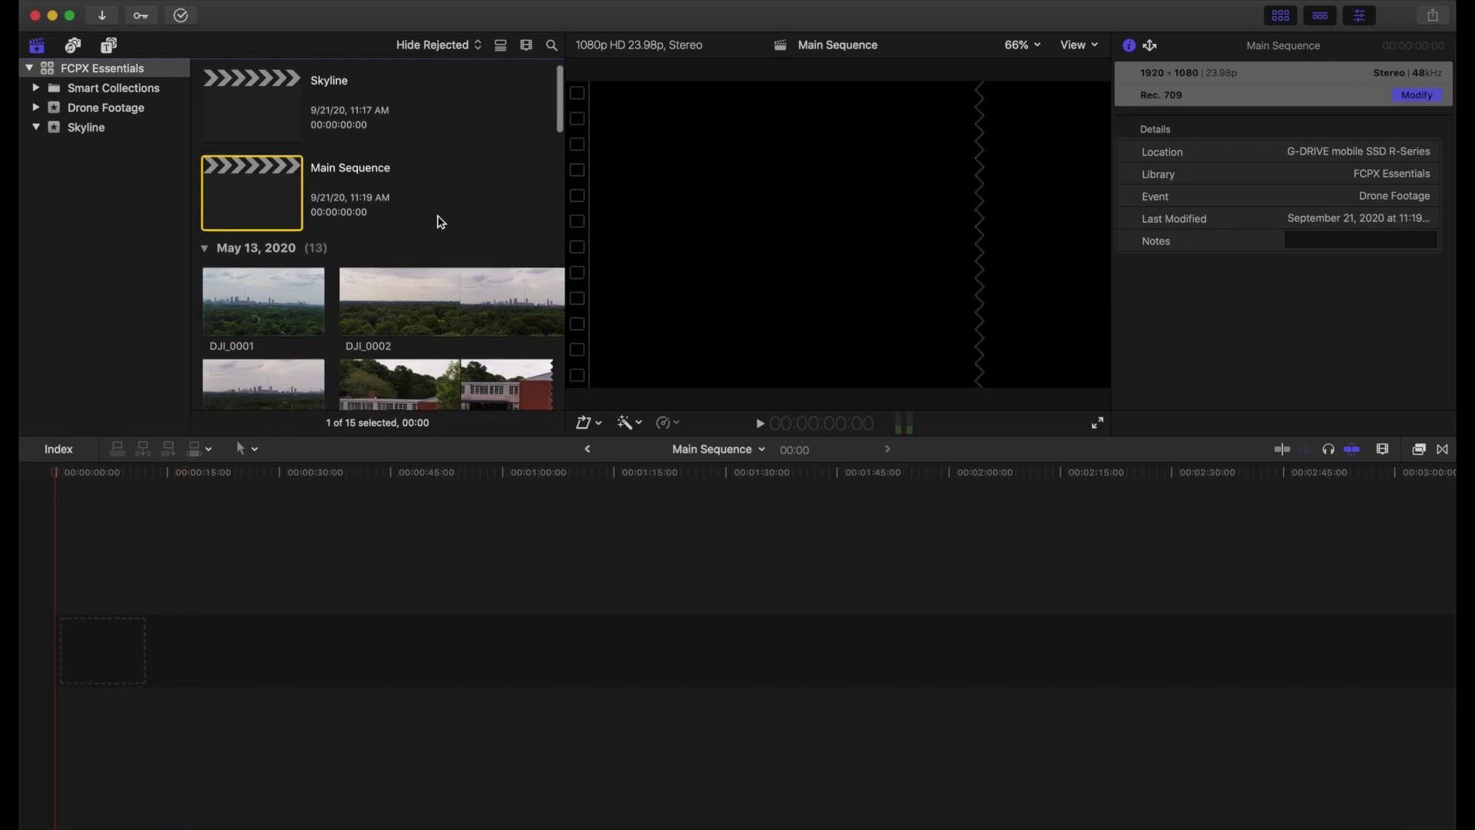
{"action": "scroll", "coordinate": [440, 222], "scroll_direction": "down", "scroll_amount": 3}
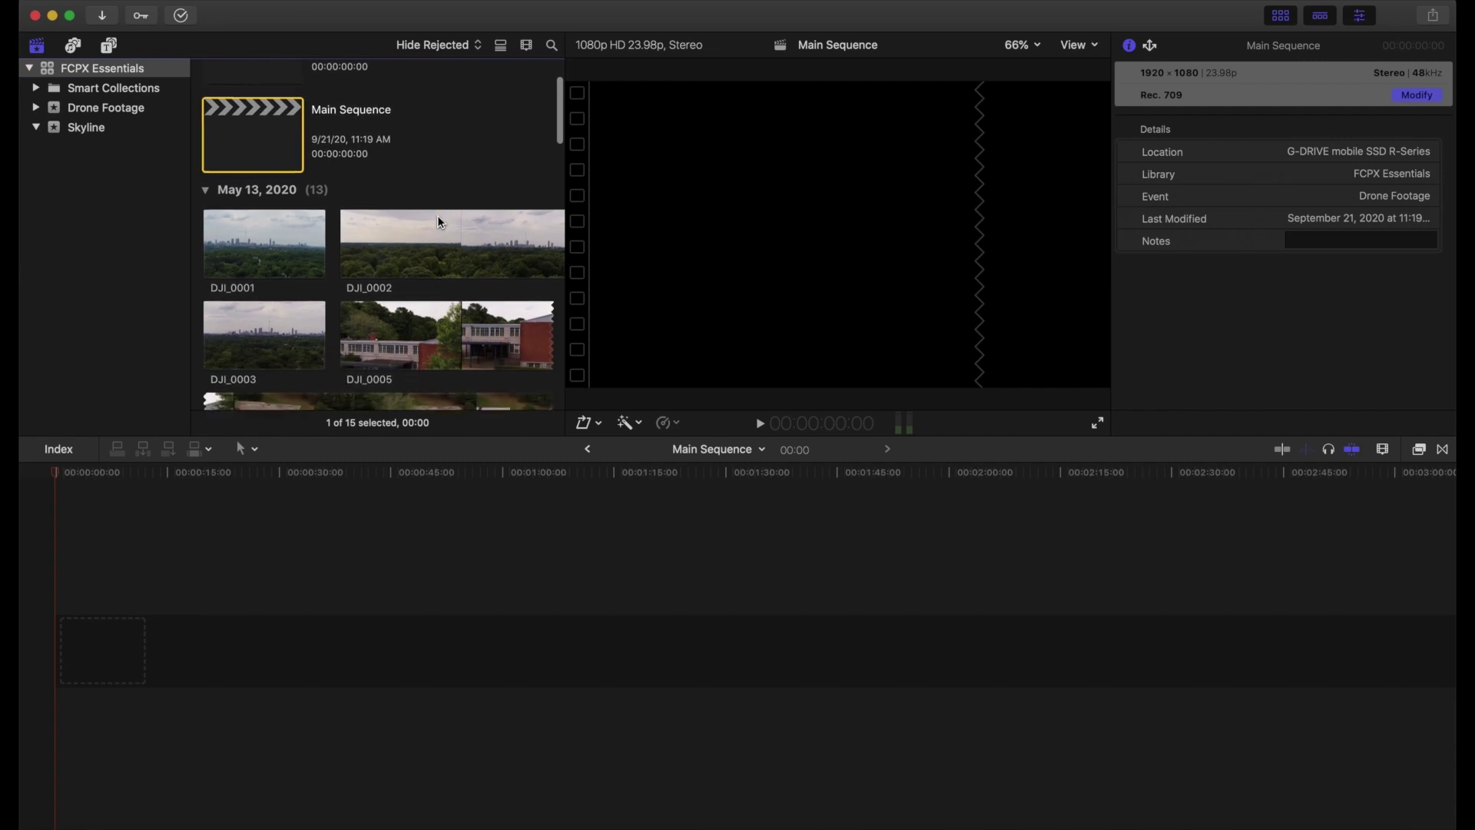